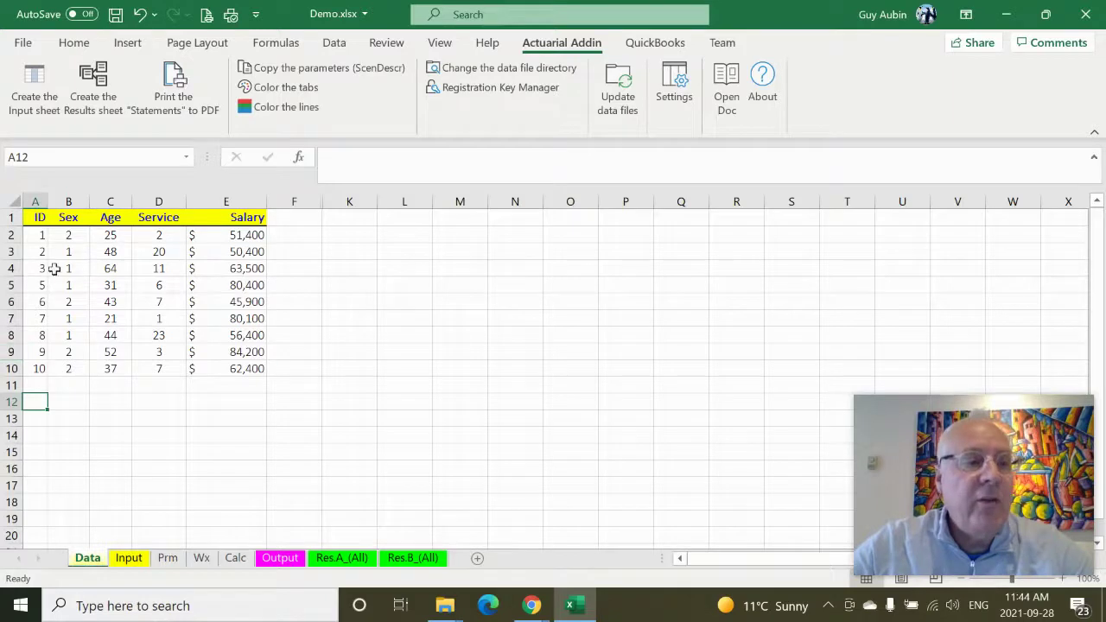
# Examine the employee records on the Data sheet by row and by the Sex, Age, Service and Salary columns
pyautogui.click(9, 252)
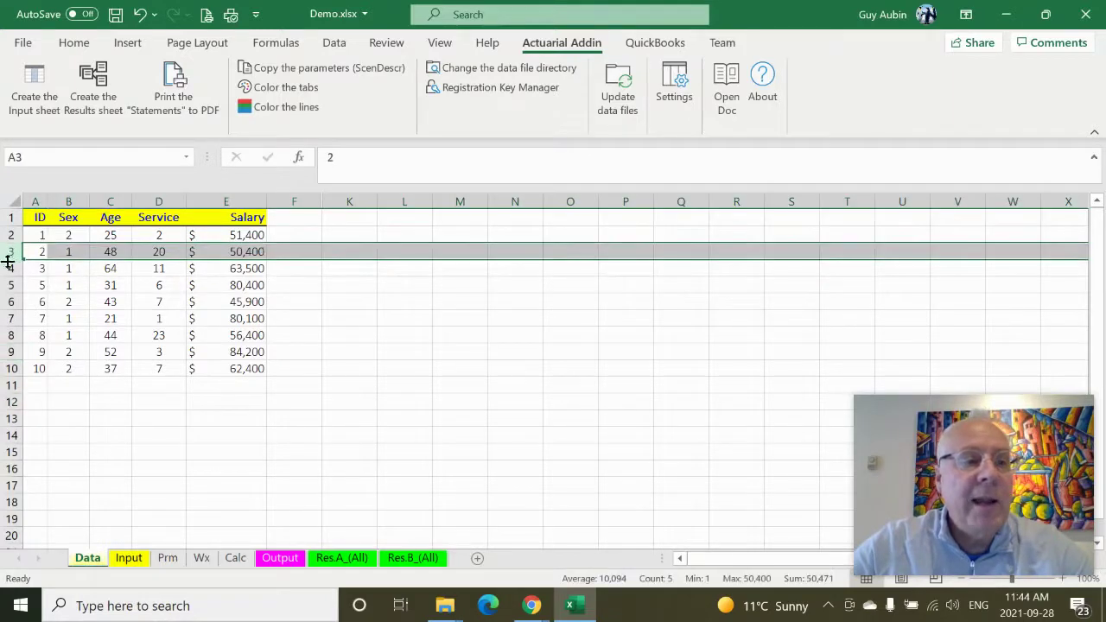
pyautogui.click(10, 268)
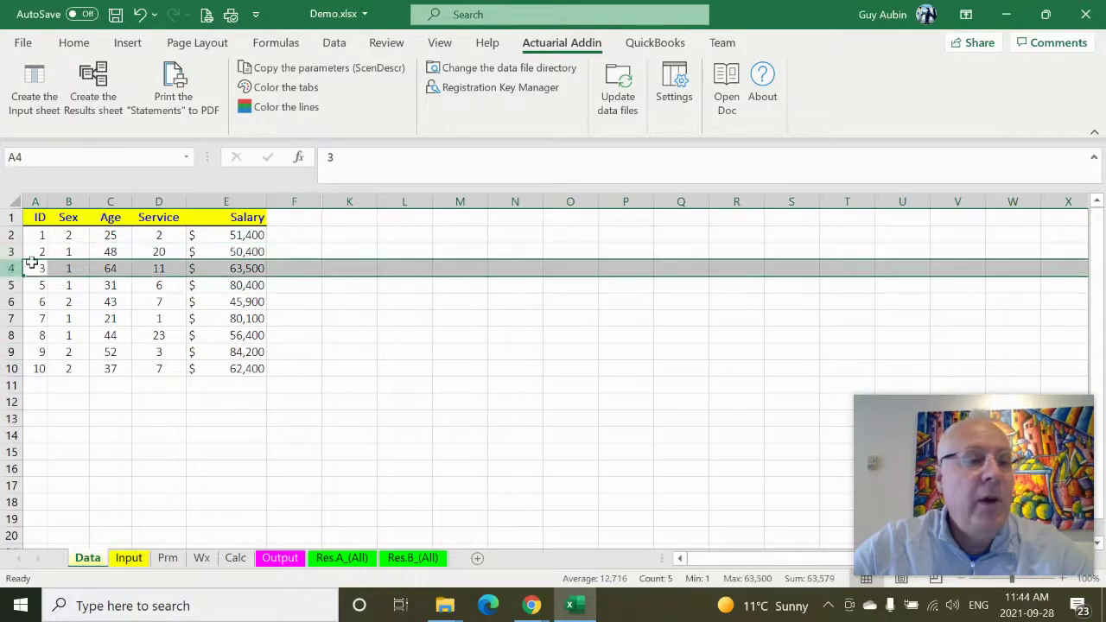
pyautogui.click(78, 197)
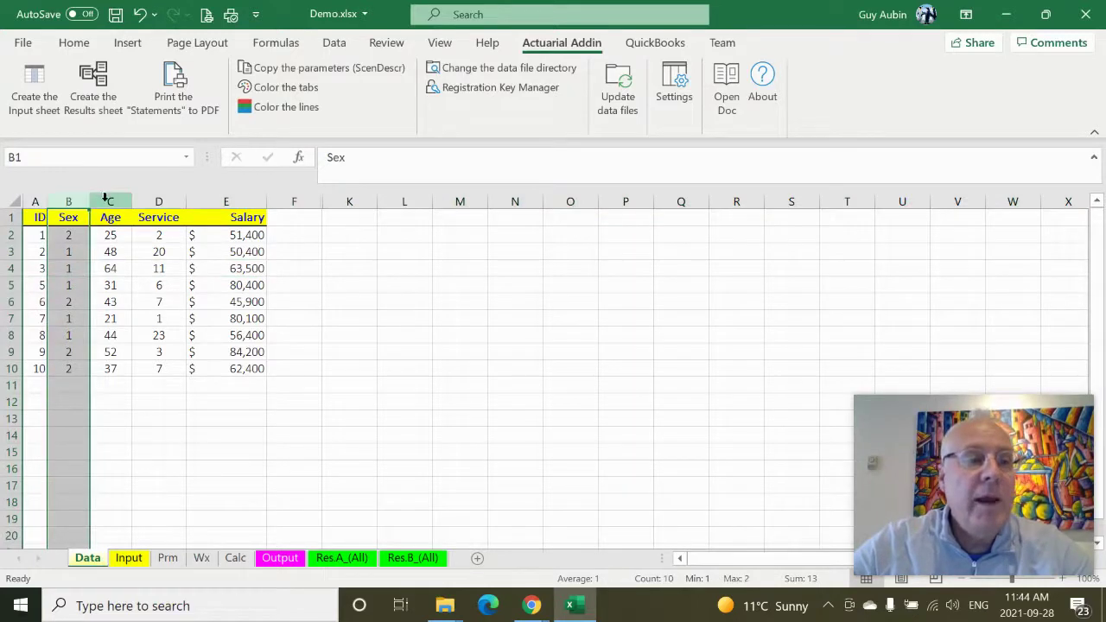
pyautogui.click(105, 200)
pyautogui.click(156, 200)
pyautogui.click(226, 200)
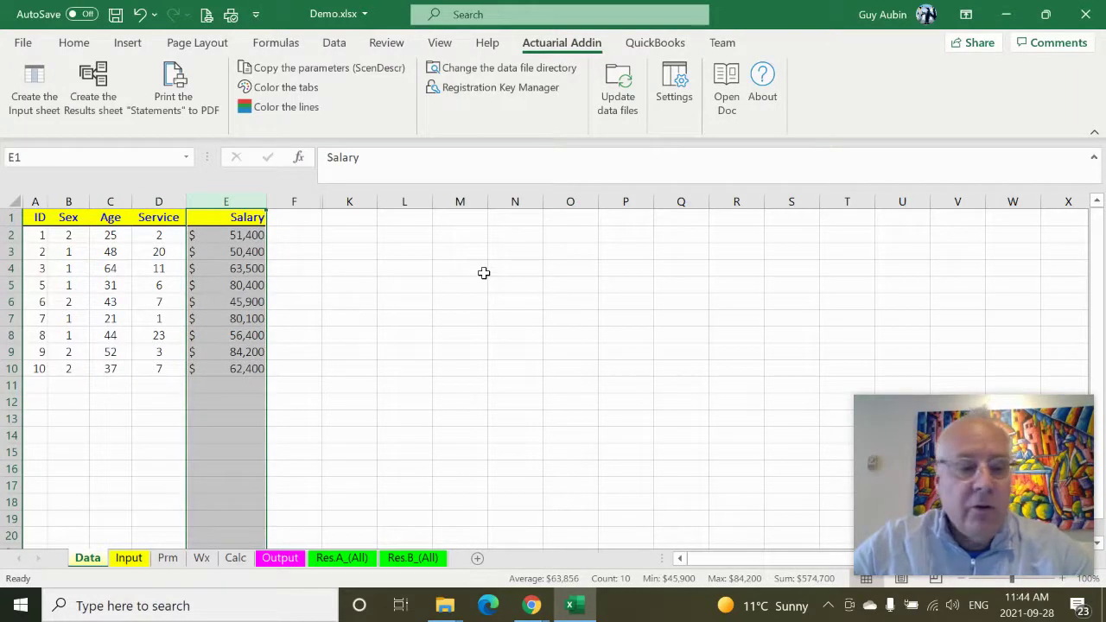
# Try ID 3 on the Input sheet to load that record, and undo the change
pyautogui.click(134, 562)
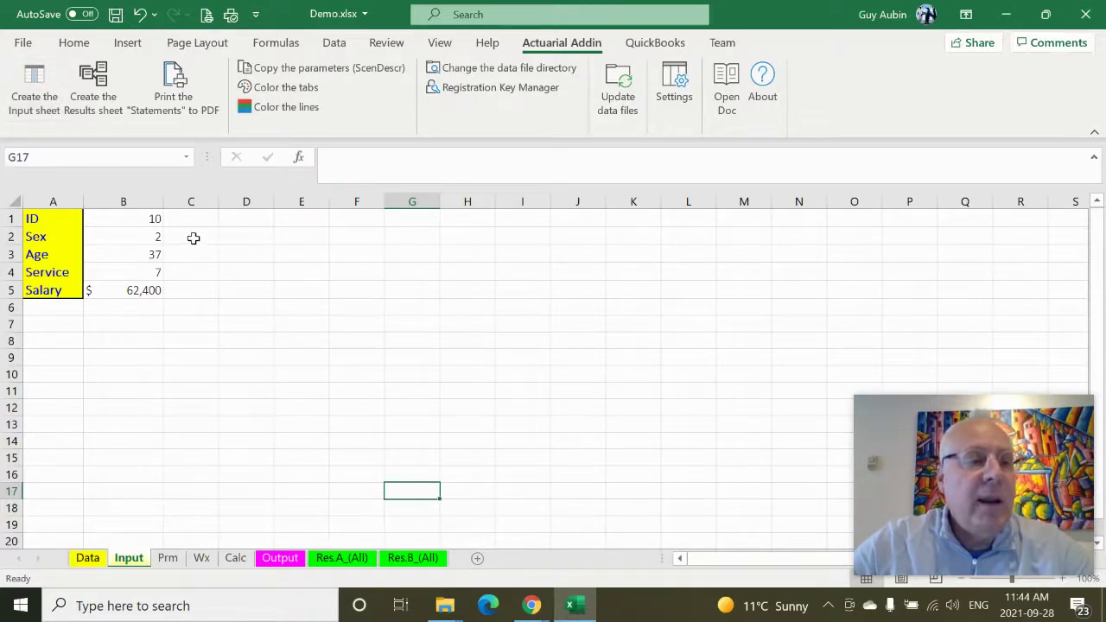
pyautogui.click(147, 218)
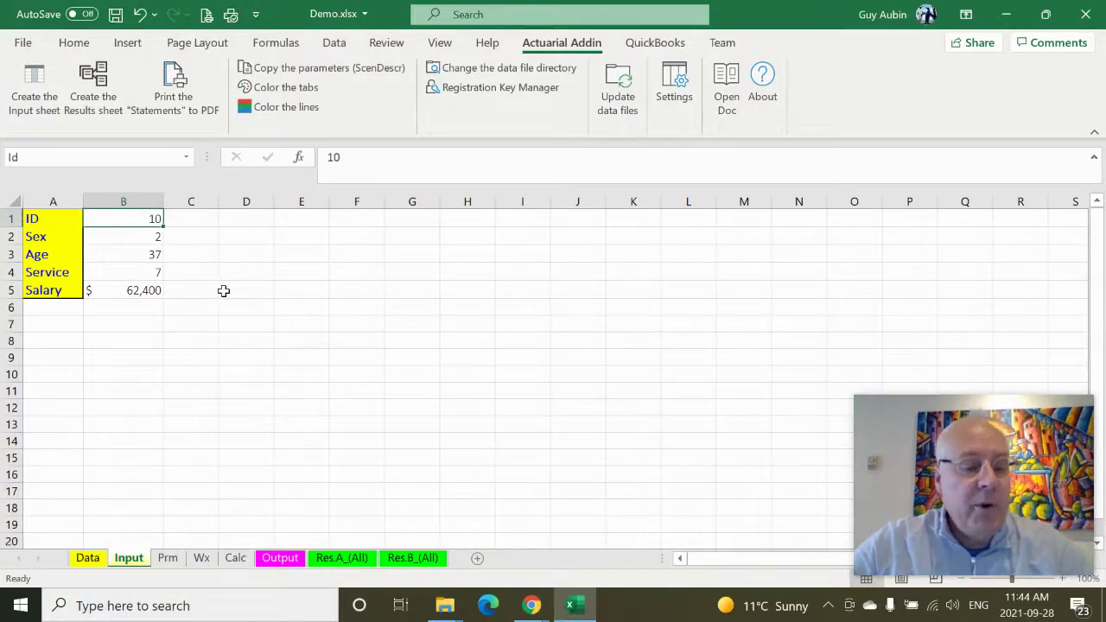
pyautogui.write('3')
pyautogui.click(263, 305)
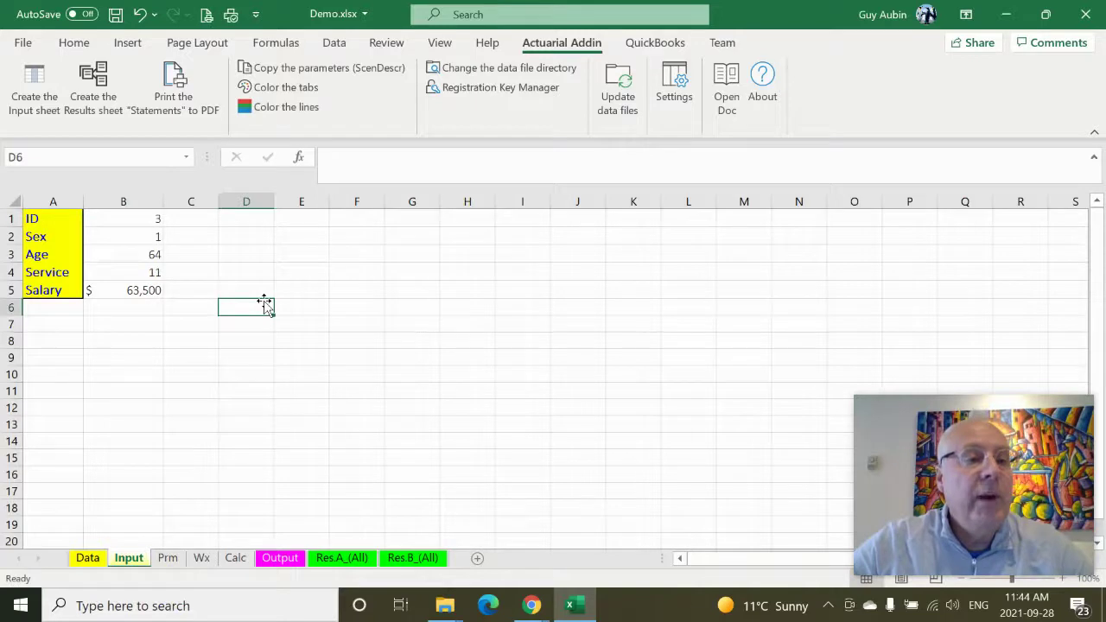
pyautogui.hotkey('ctrl', 'z')
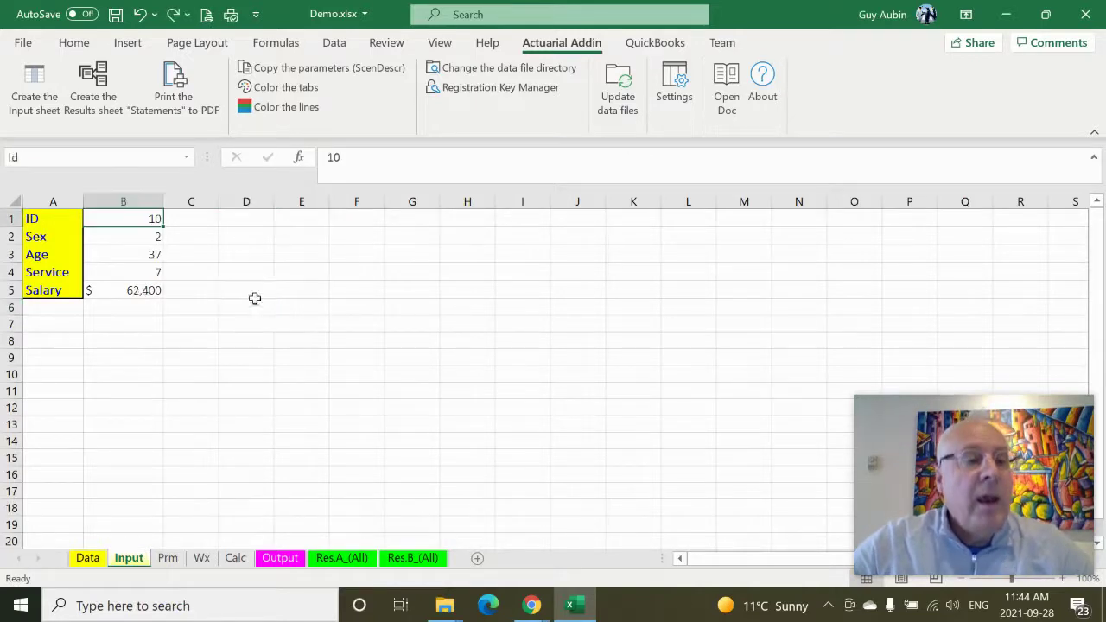
# Inspect the lookup formulas for Sex, Age, Service and Salary on the Input sheet, and the Sex cell's defined name
pyautogui.click(153, 240)
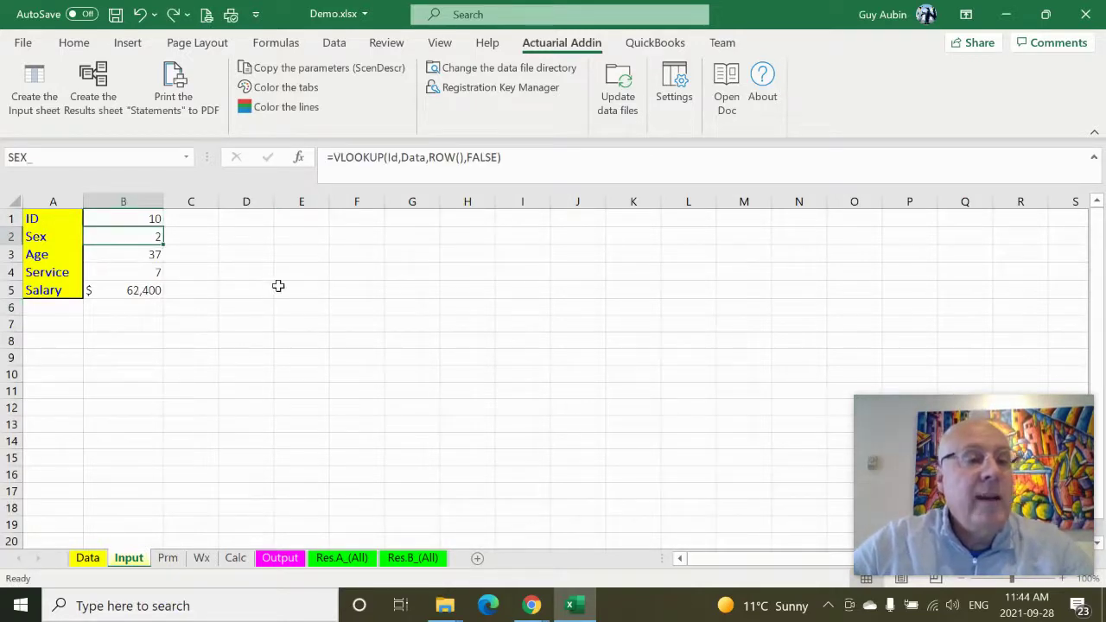
pyautogui.click(156, 253)
pyautogui.click(156, 272)
pyautogui.click(152, 291)
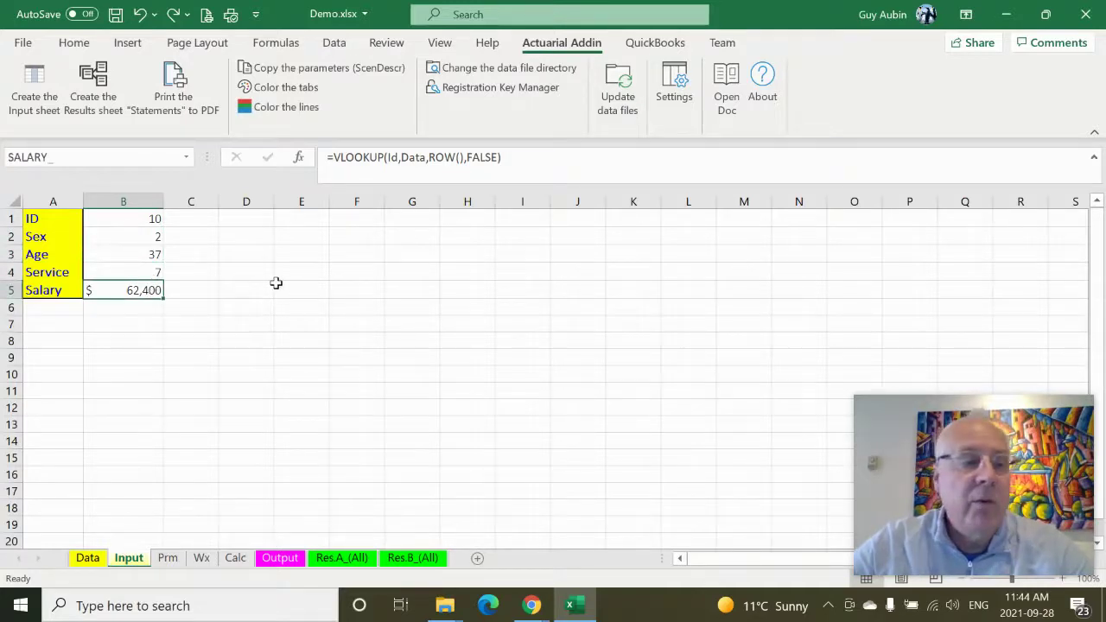
pyautogui.click(152, 238)
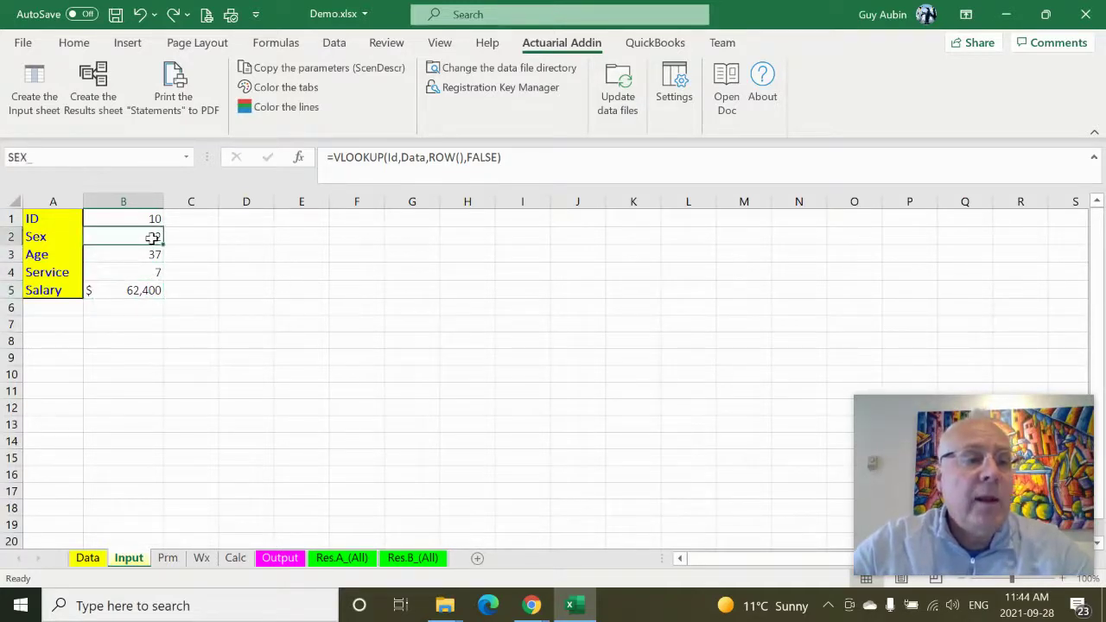
pyautogui.click(73, 157)
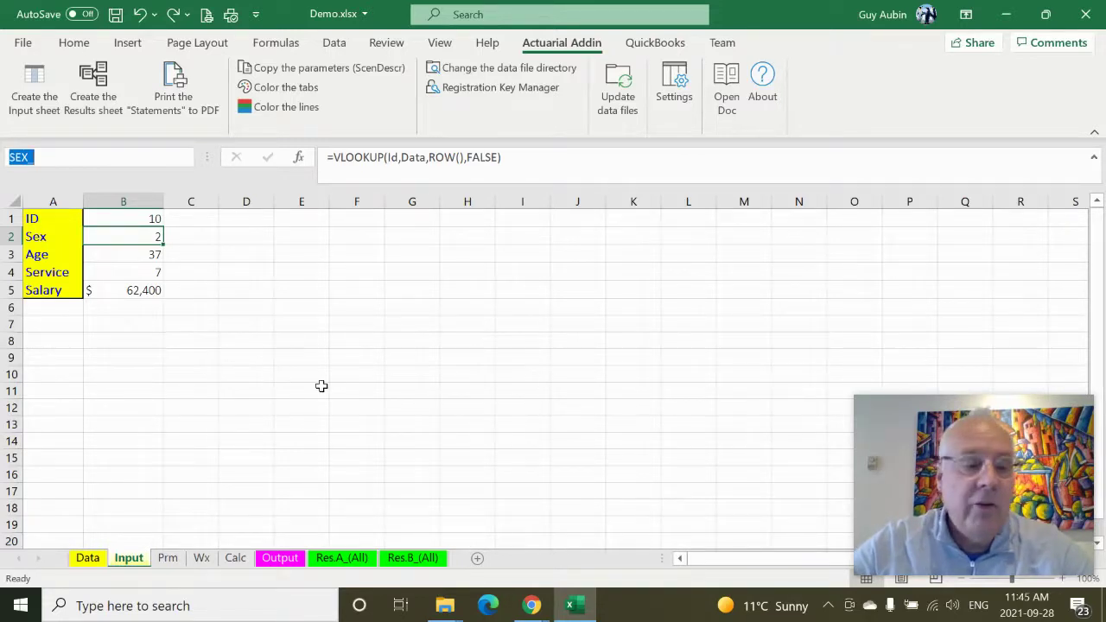
# Look through the valuation parameters on the Prm sheet and locate the scenario A and B columns
pyautogui.click(177, 561)
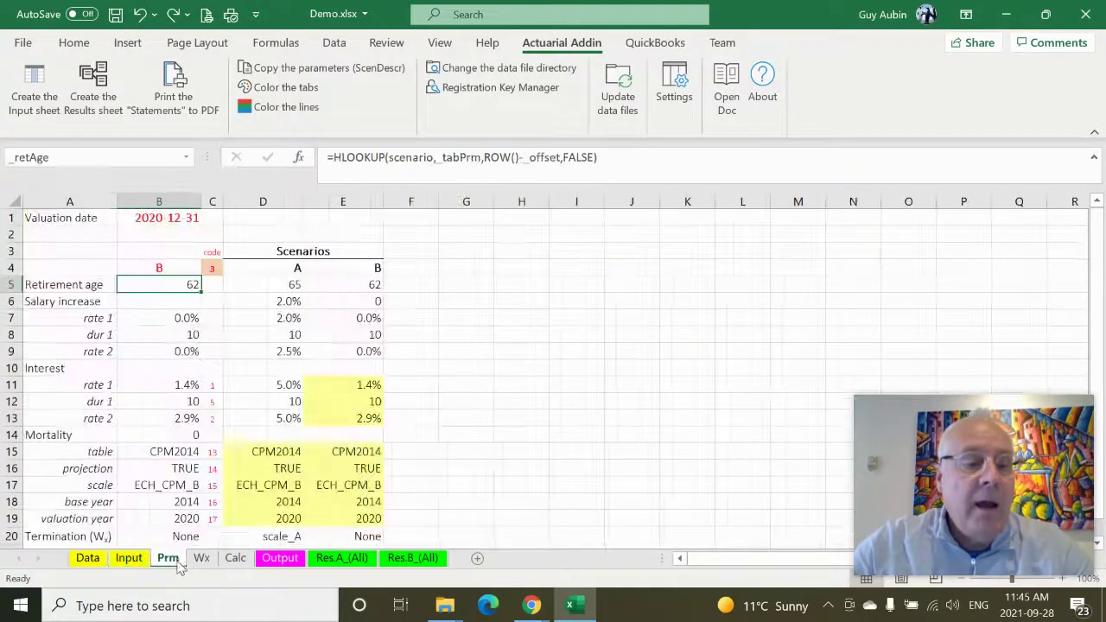
pyautogui.scroll(-3, 495, 421)
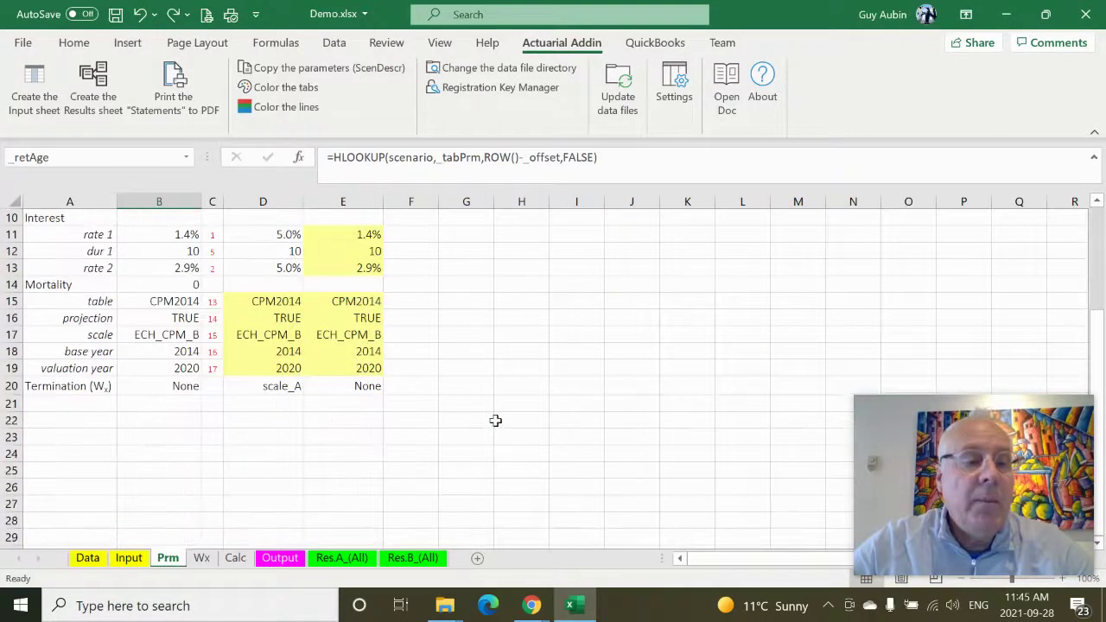
pyautogui.scroll(2, 495, 421)
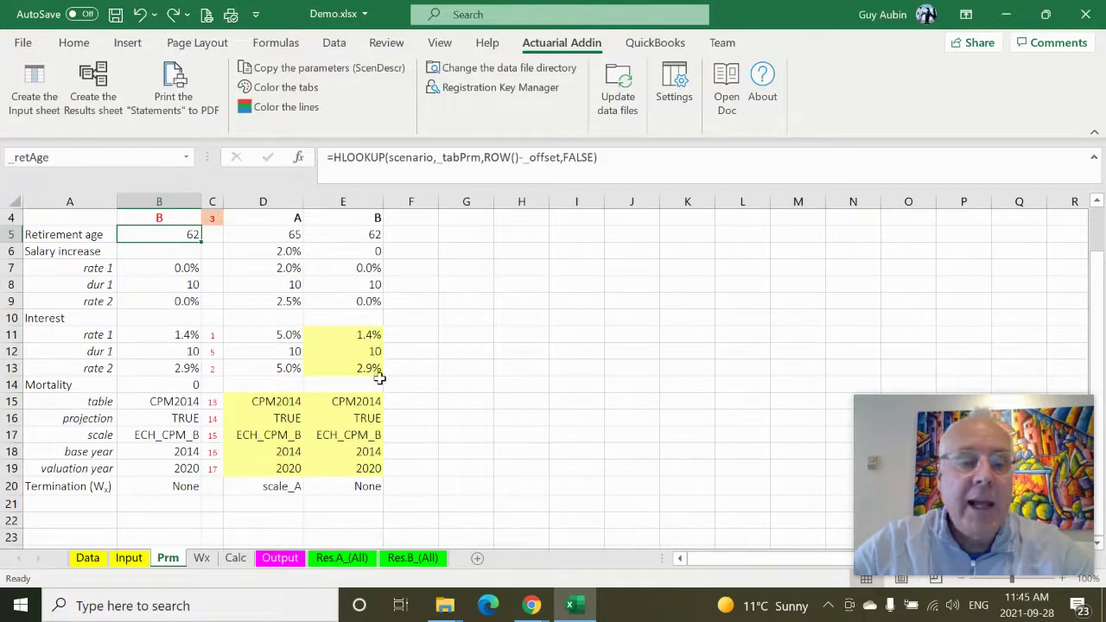
pyautogui.scroll(1, 487, 393)
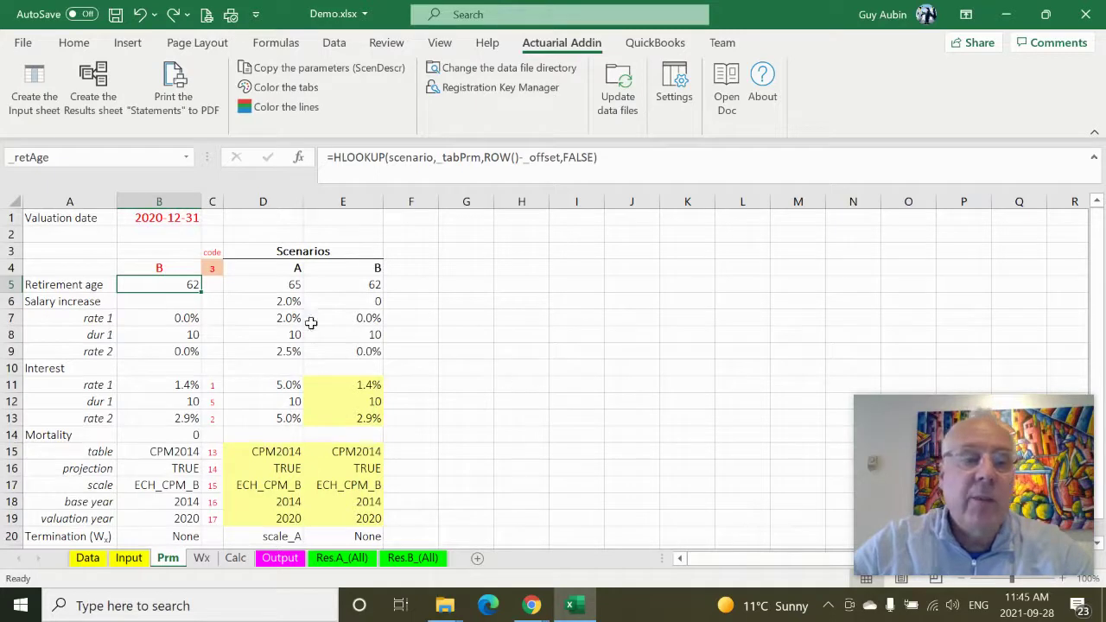
pyautogui.click(296, 268)
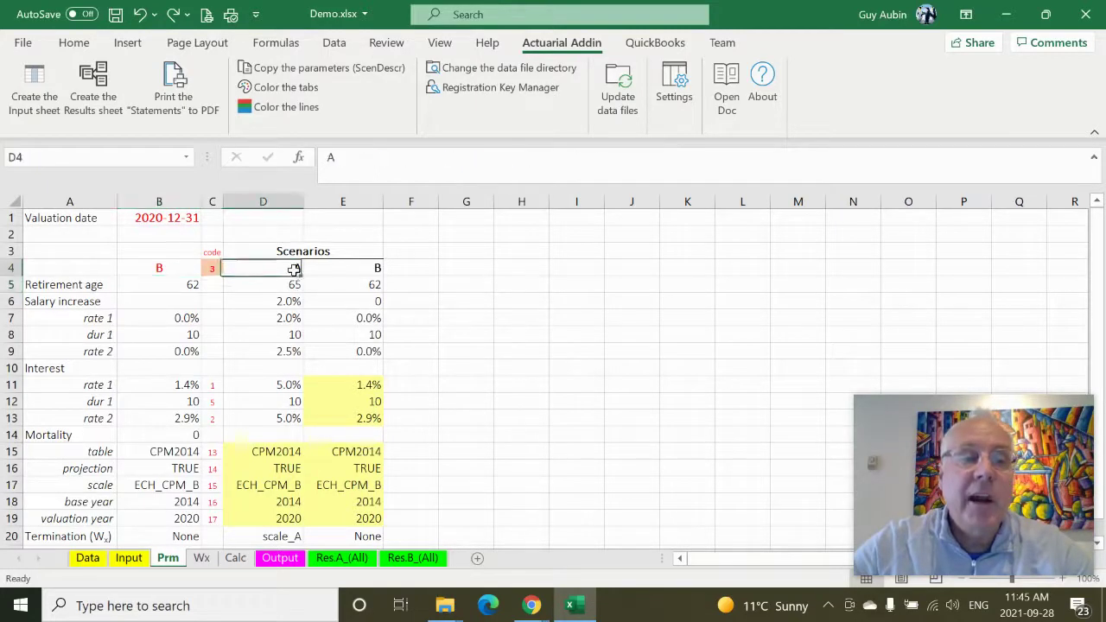
pyautogui.click(354, 271)
# Review the retirement age, interest and mortality rows, including the formula behind scenario B's interest assumptions
pyautogui.scroll(-1, 444, 292)
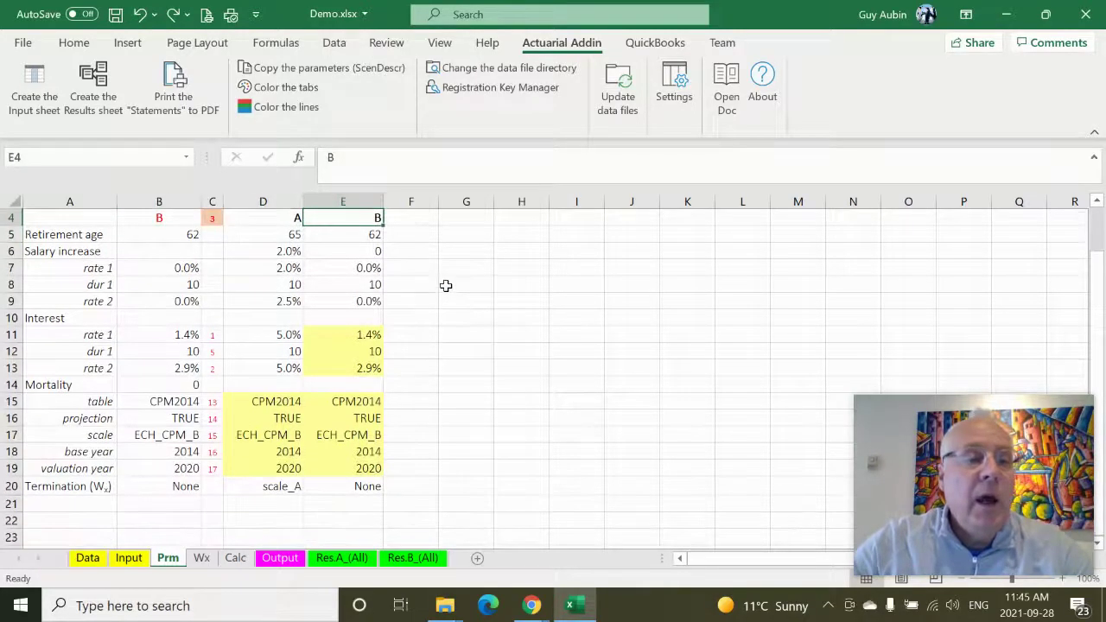
pyautogui.click(8, 234)
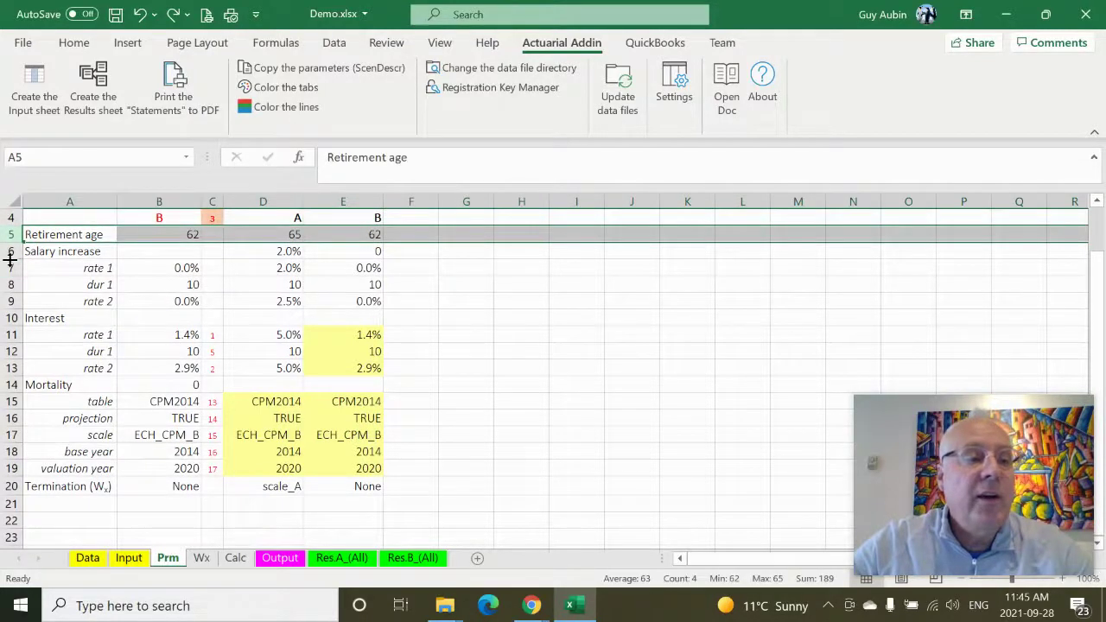
pyautogui.click(8, 318)
pyautogui.click(8, 384)
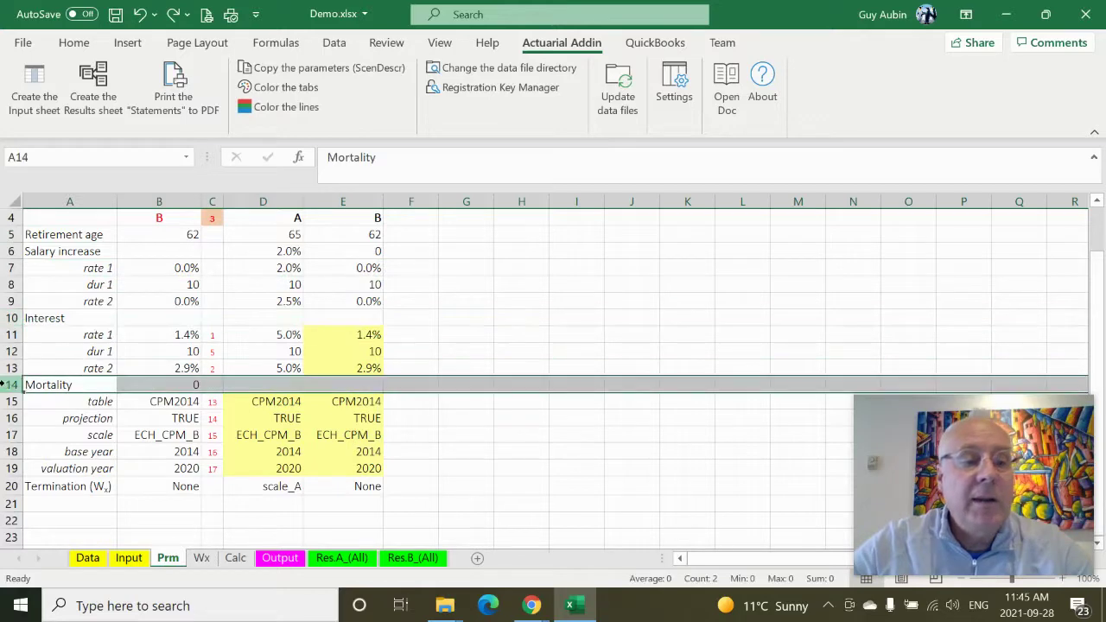
pyautogui.click(455, 349)
pyautogui.moveTo(378, 334); pyautogui.dragTo(372, 367)
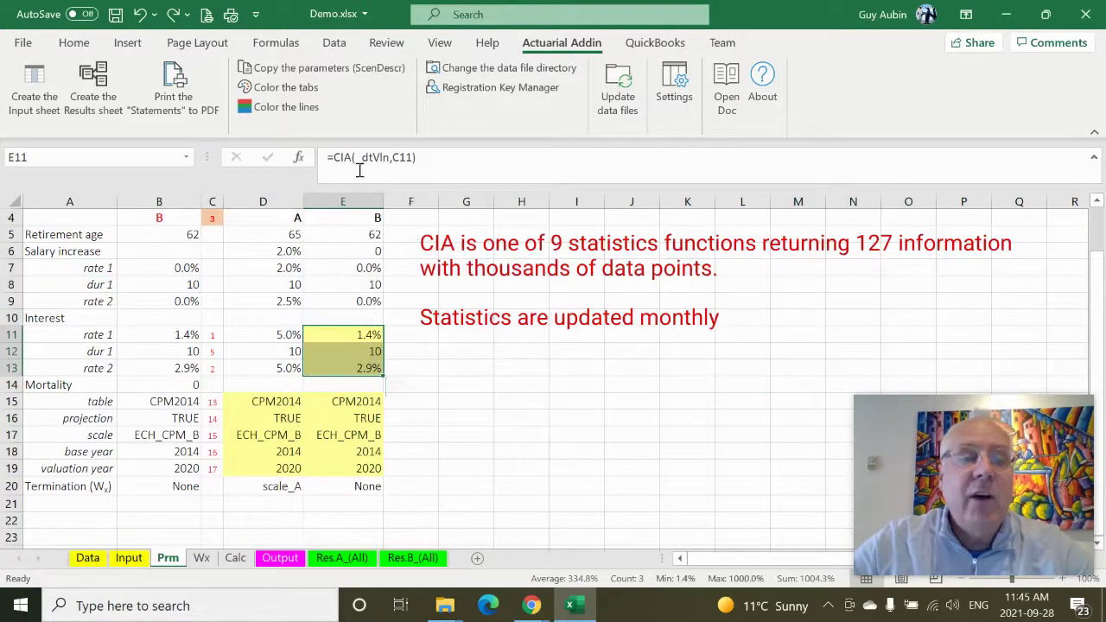
# Set the valuation date on the Prm sheet to 2019-12-31
pyautogui.scroll(1, 153, 222)
pyautogui.click(153, 222)
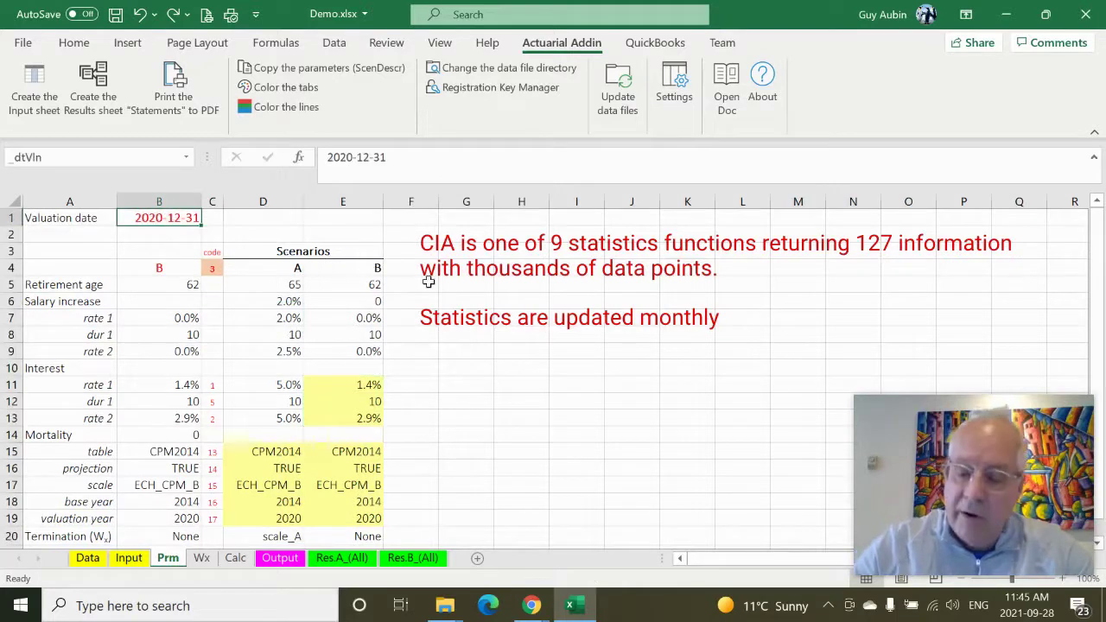
pyautogui.write('2019')
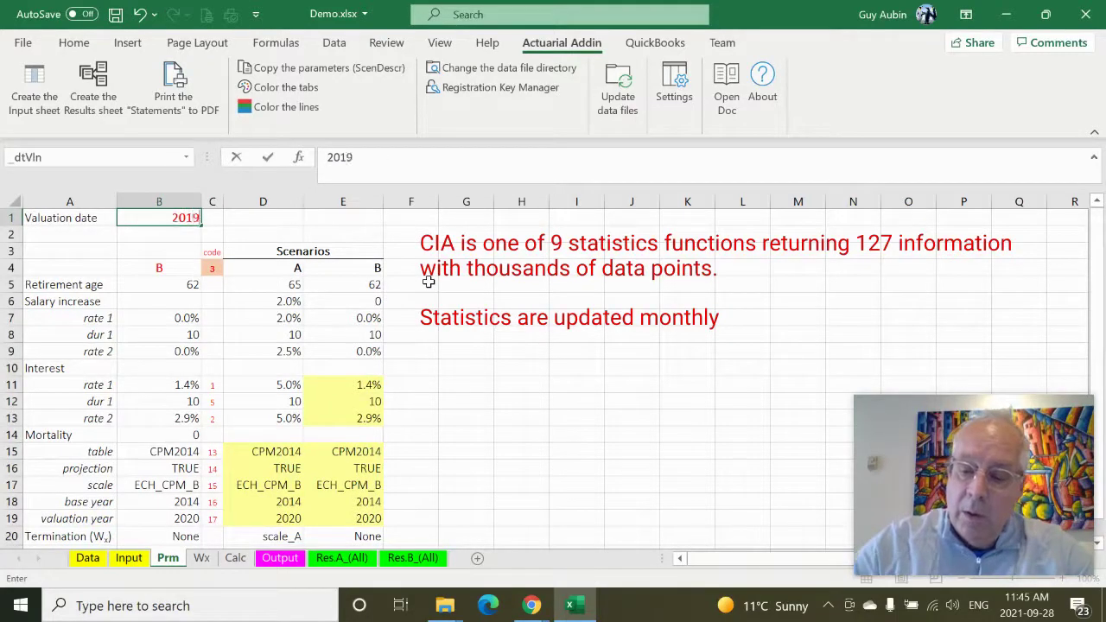
pyautogui.write('-12-31')
pyautogui.press('Return')
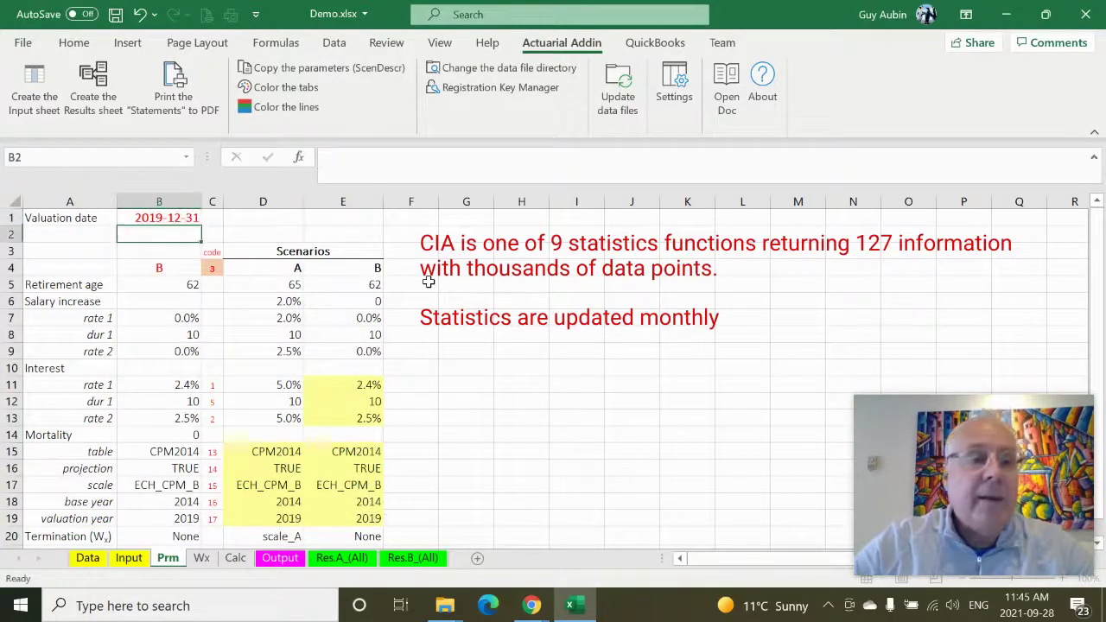
# Check scenario B's interest rates and duration, their CIA formula, and the valuation date cell they depend on
pyautogui.click(389, 386)
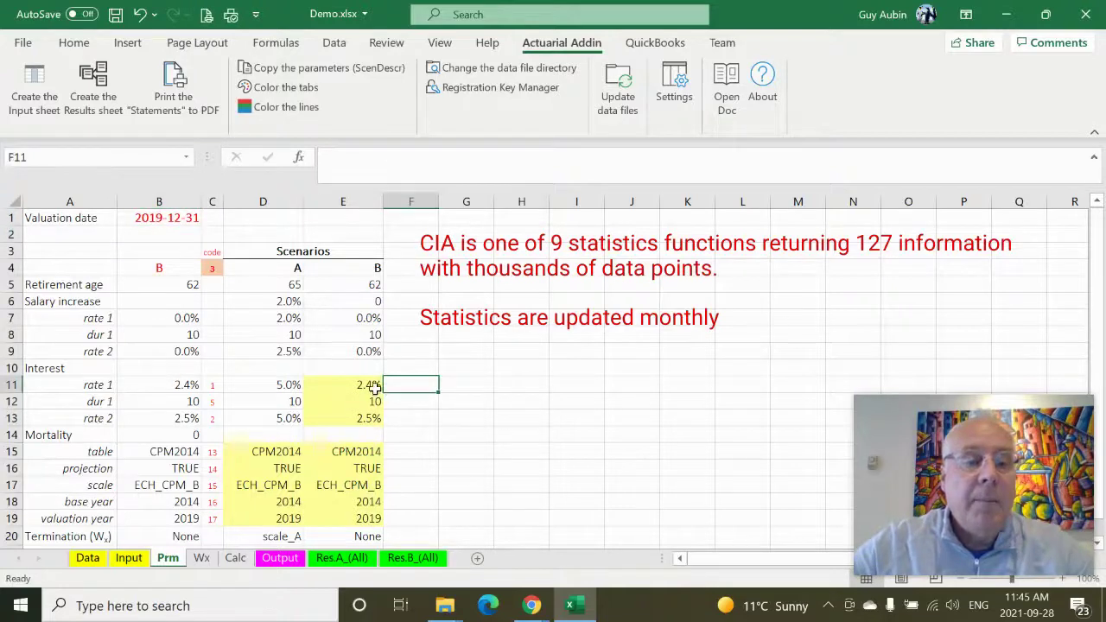
pyautogui.click(375, 386)
pyautogui.moveTo(367, 412); pyautogui.dragTo(427, 428)
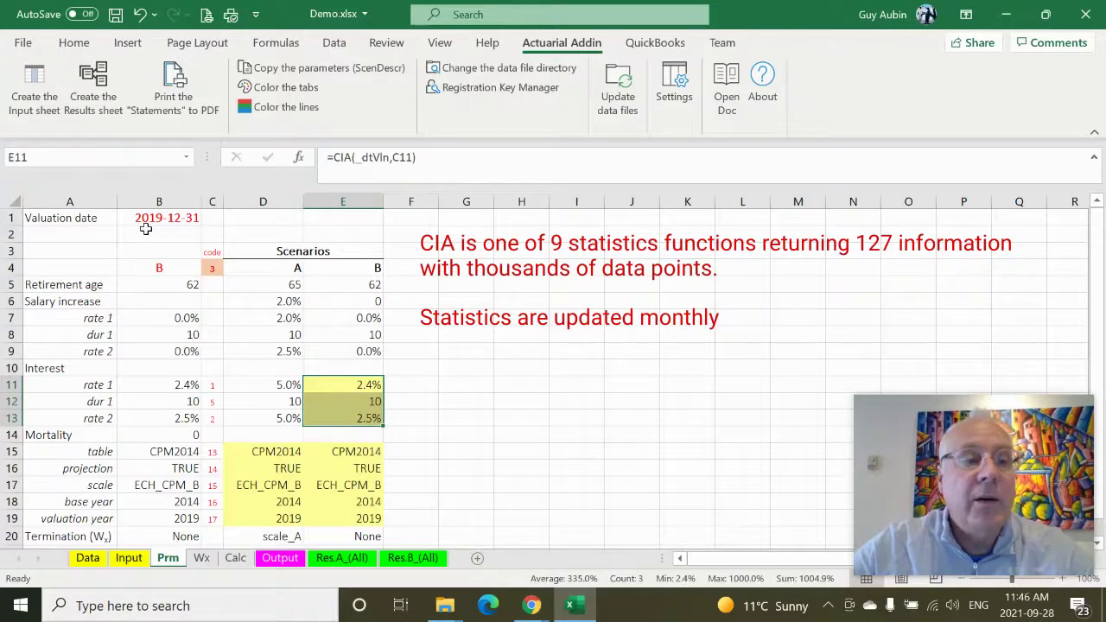
pyautogui.click(145, 219)
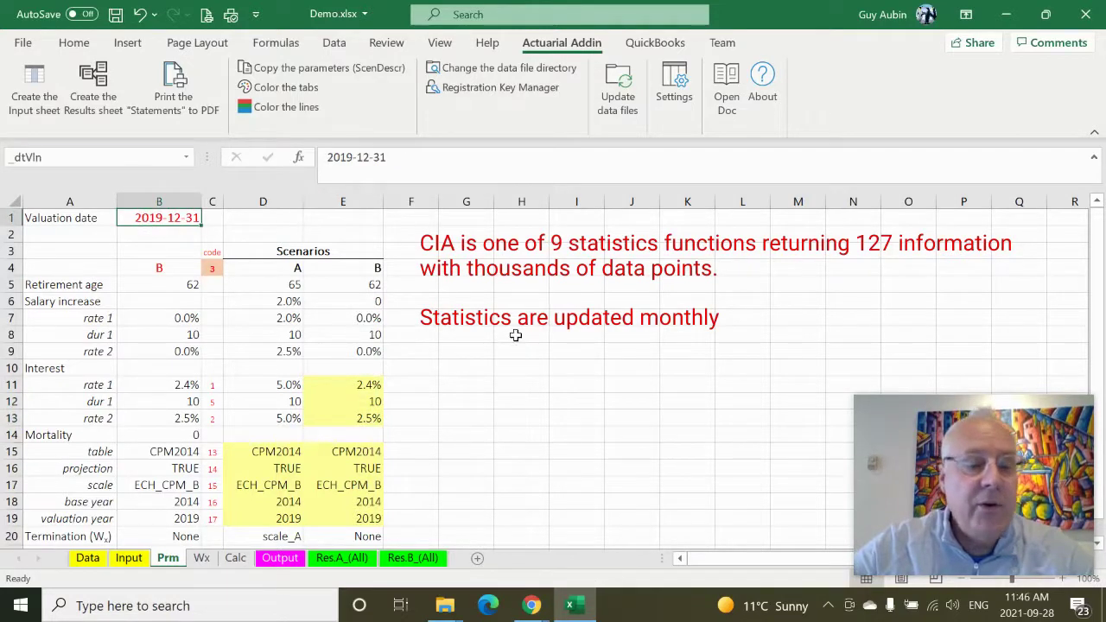
# Examine the Termination (Wx) row and the scale assigned to scenarios A and B
pyautogui.scroll(-2, 269, 465)
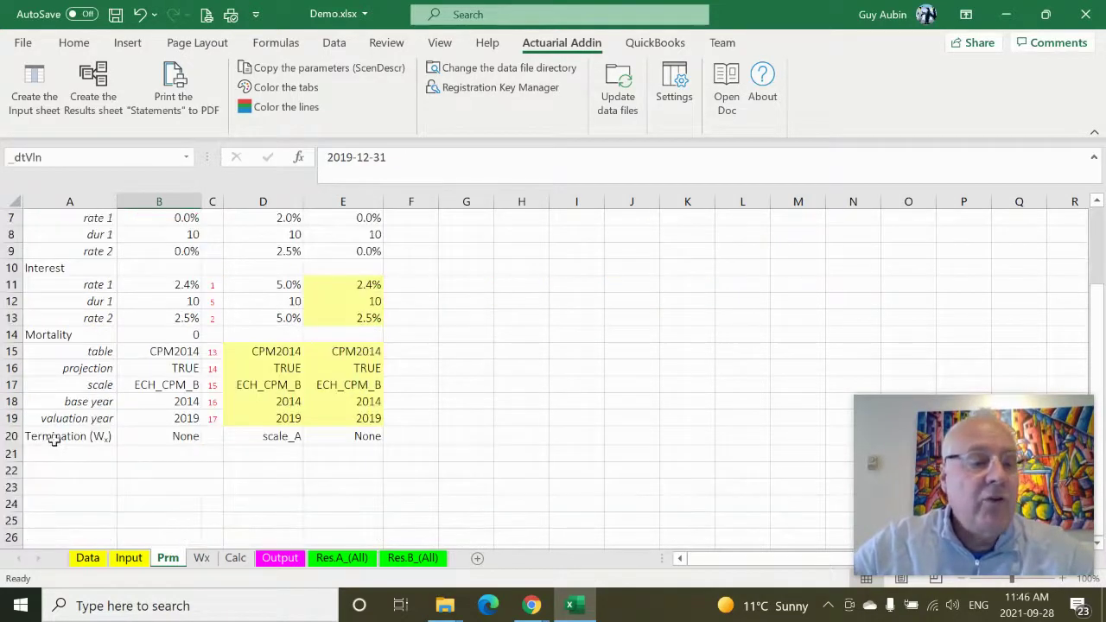
pyautogui.click(7, 436)
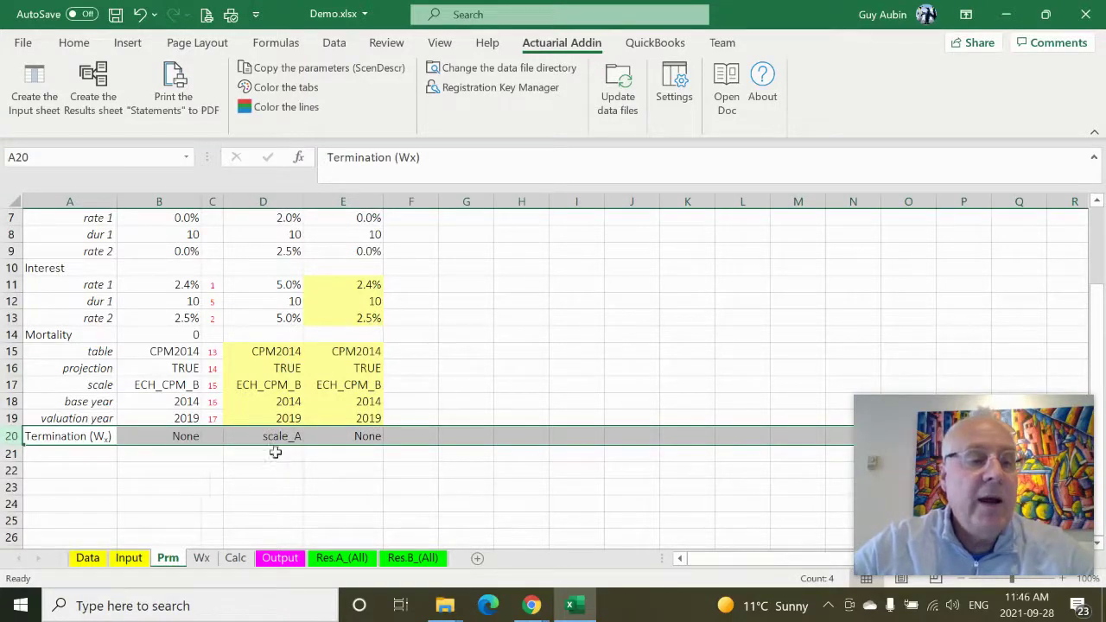
pyautogui.scroll(1, 369, 485)
pyautogui.click(298, 485)
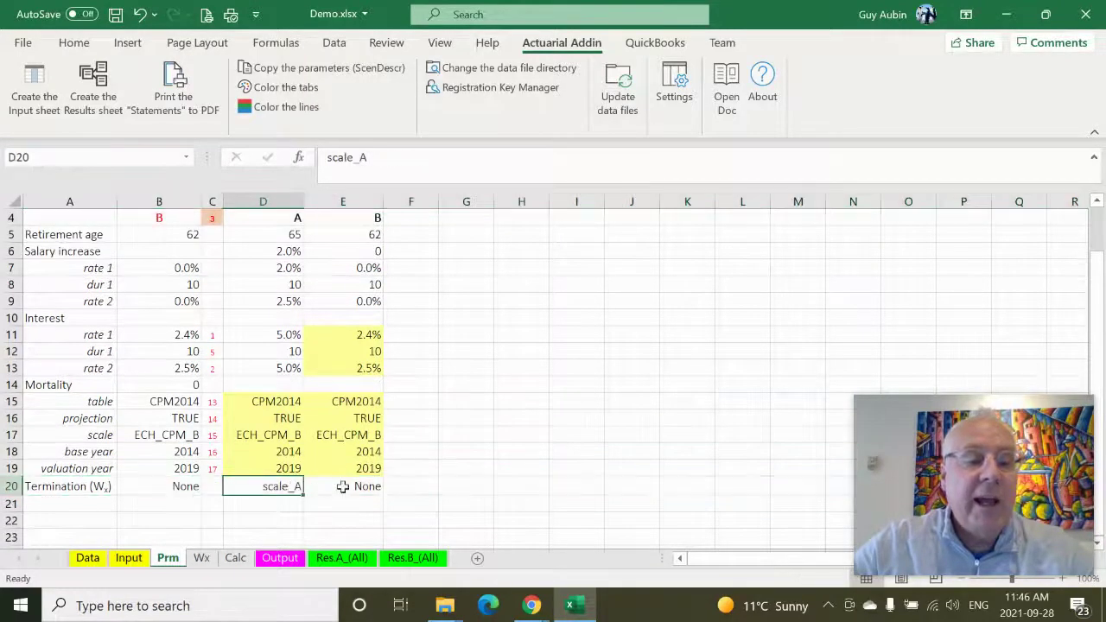
pyautogui.click(344, 486)
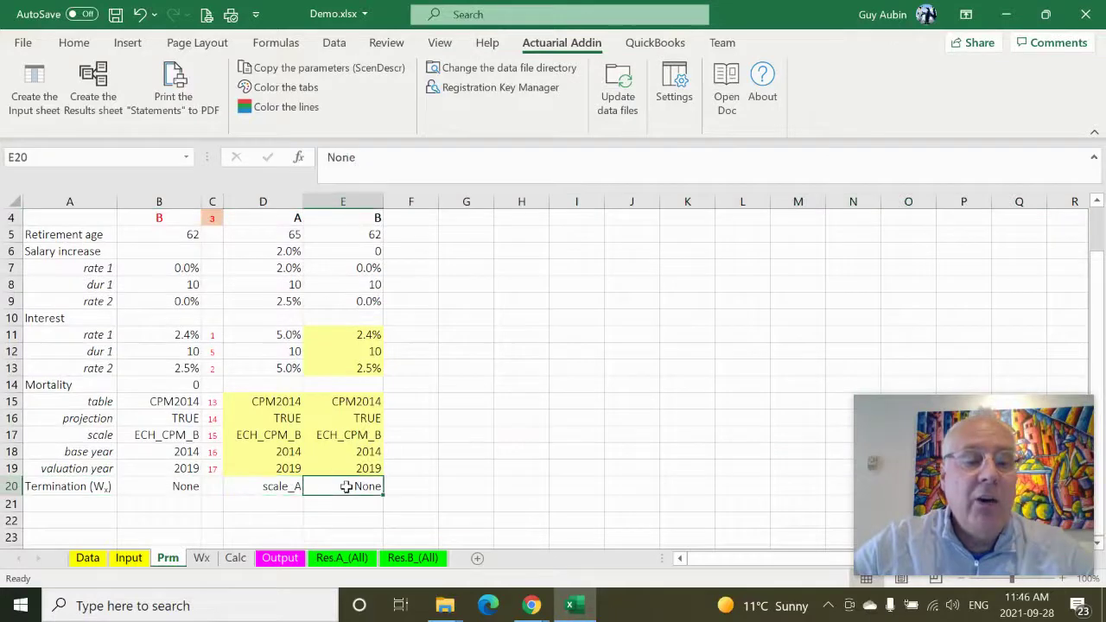
# Examine the termination rates by age on the Wx sheet for the None and scale_A scales
pyautogui.click(204, 560)
pyautogui.scroll(-1, 397, 461)
pyautogui.scroll(-5, 398, 462)
pyautogui.scroll(5, 395, 464)
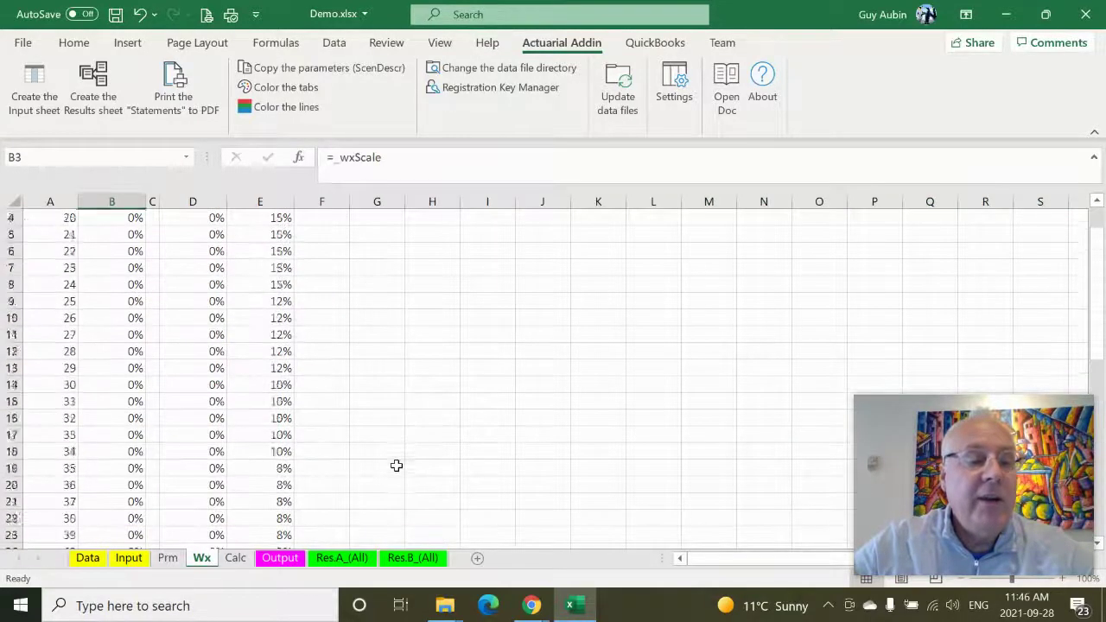
pyautogui.scroll(-3, 395, 464)
pyautogui.scroll(-3, 395, 466)
pyautogui.scroll(6, 396, 465)
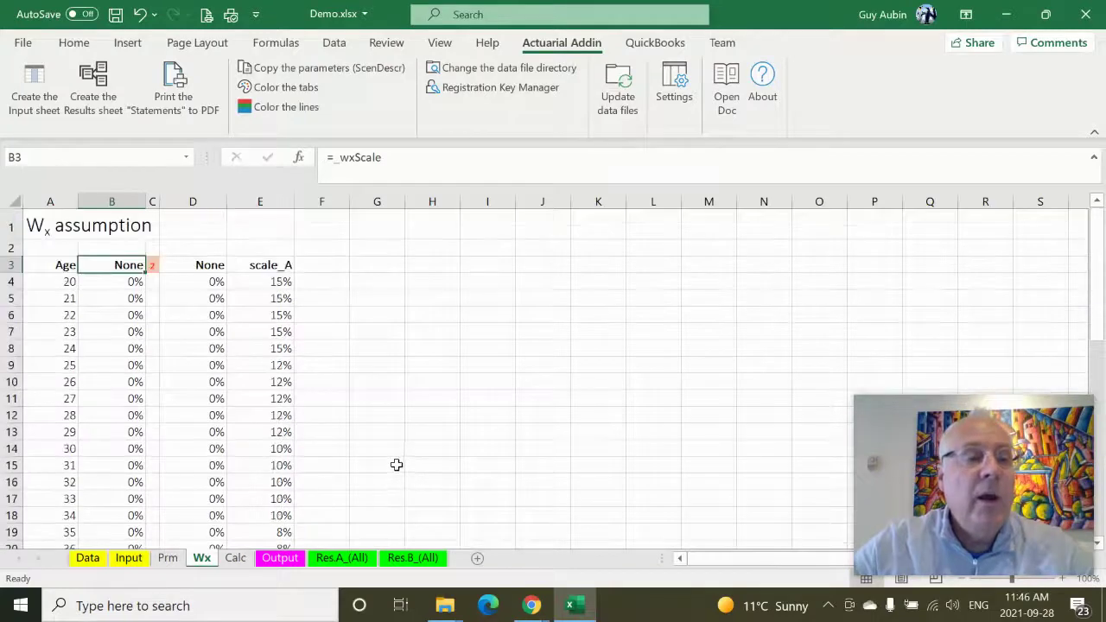
pyautogui.click(209, 262)
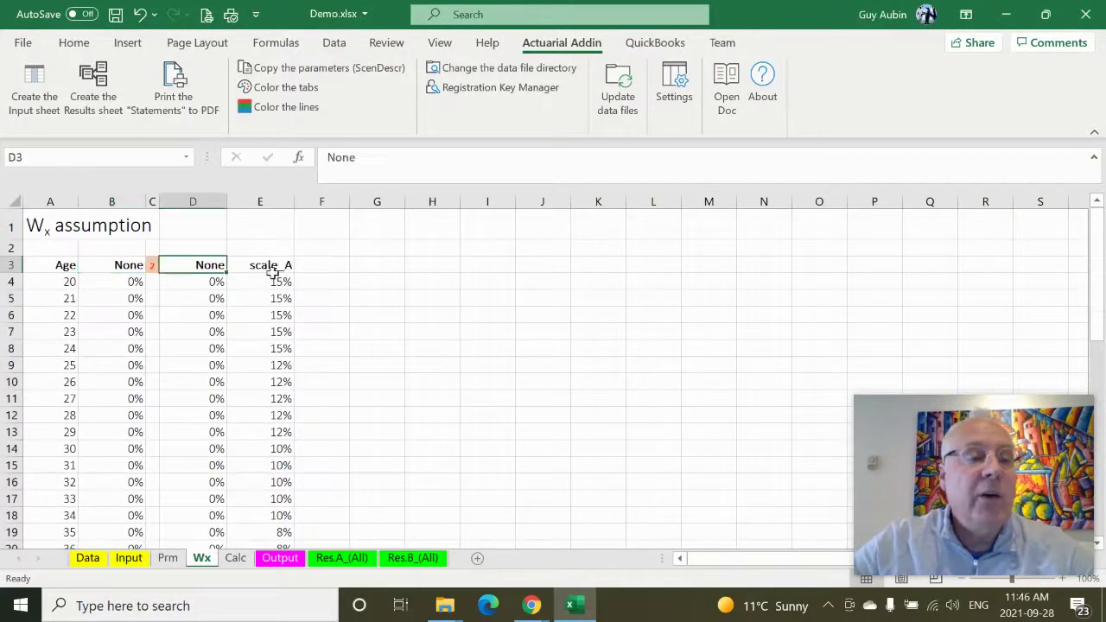
pyautogui.click(285, 265)
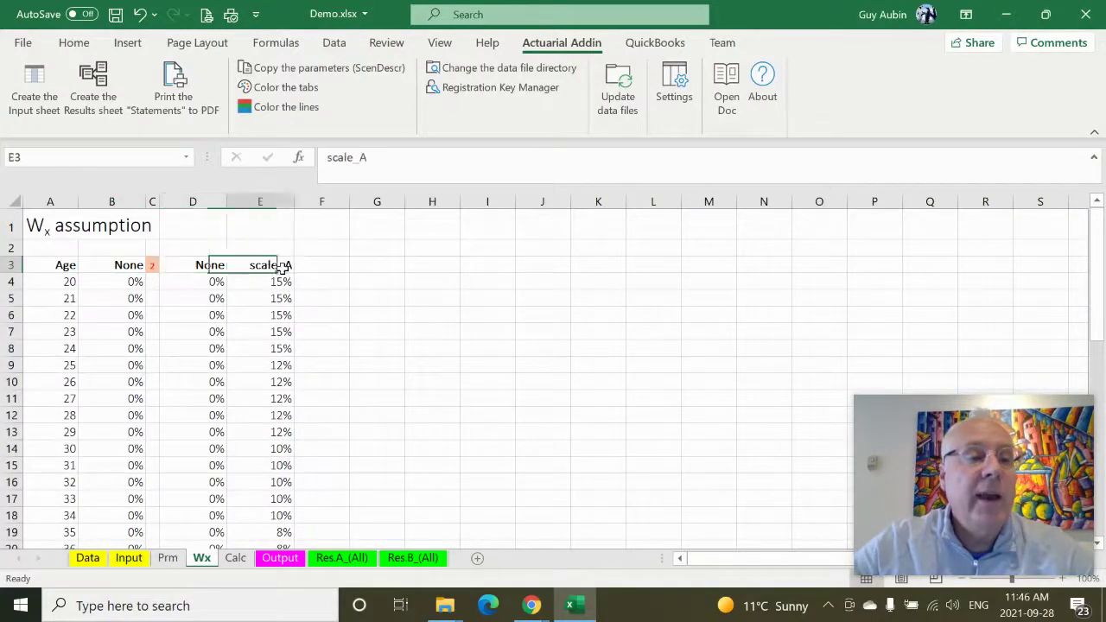
# Switch the active scenario on the Prm sheet to A
pyautogui.click(169, 558)
pyautogui.click(153, 221)
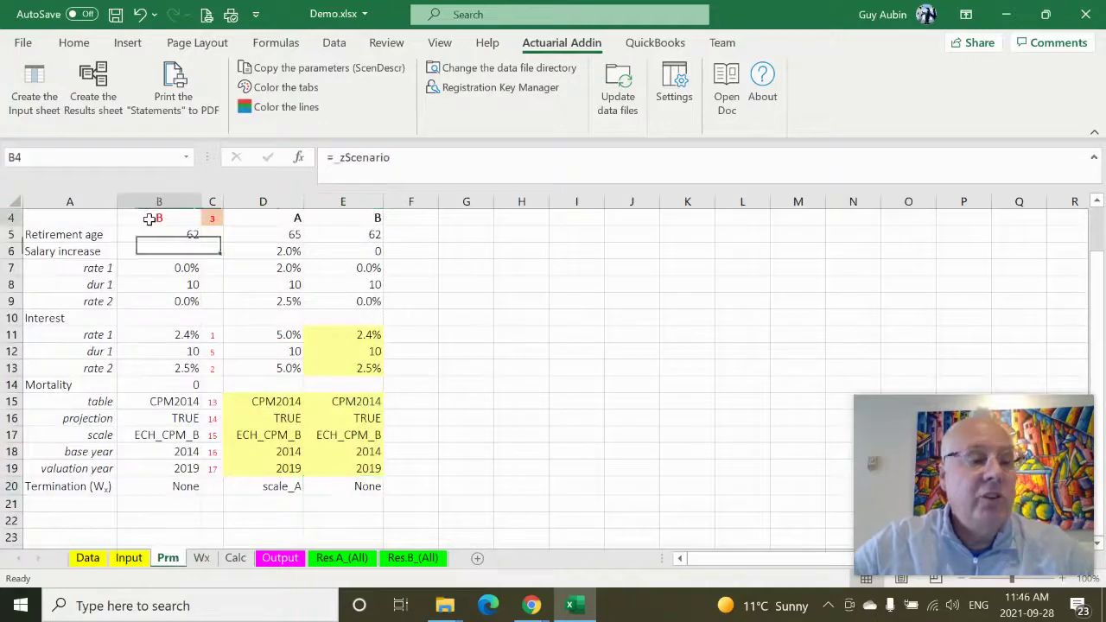
pyautogui.click(527, 302)
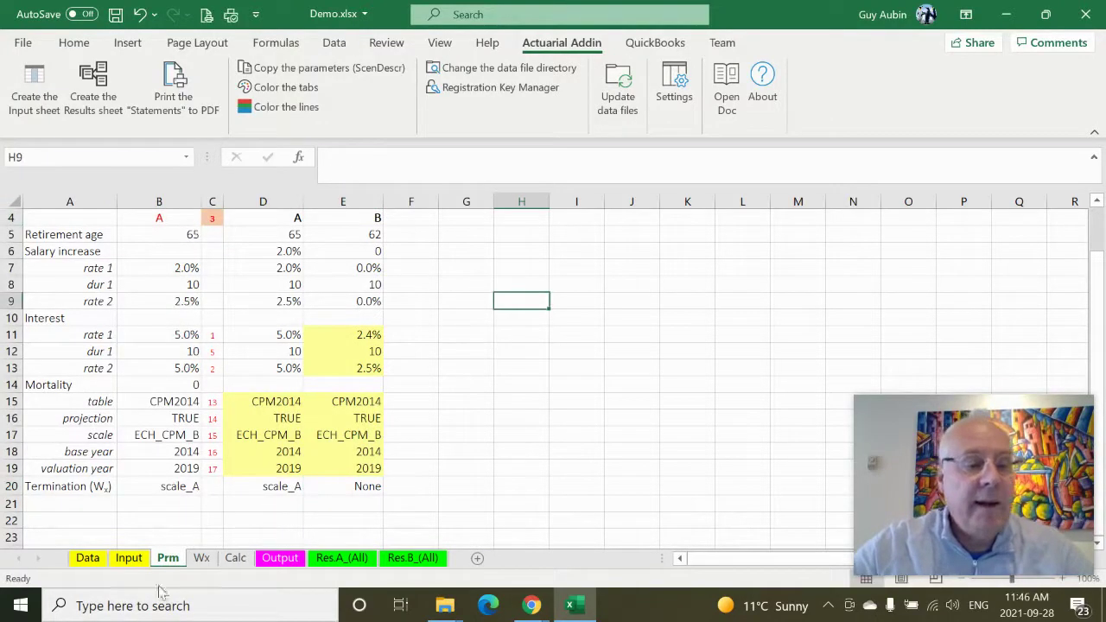
# Check the active termination scale on the Wx sheet, its rates by age and the HLOOKUP formula behind them
pyautogui.click(201, 558)
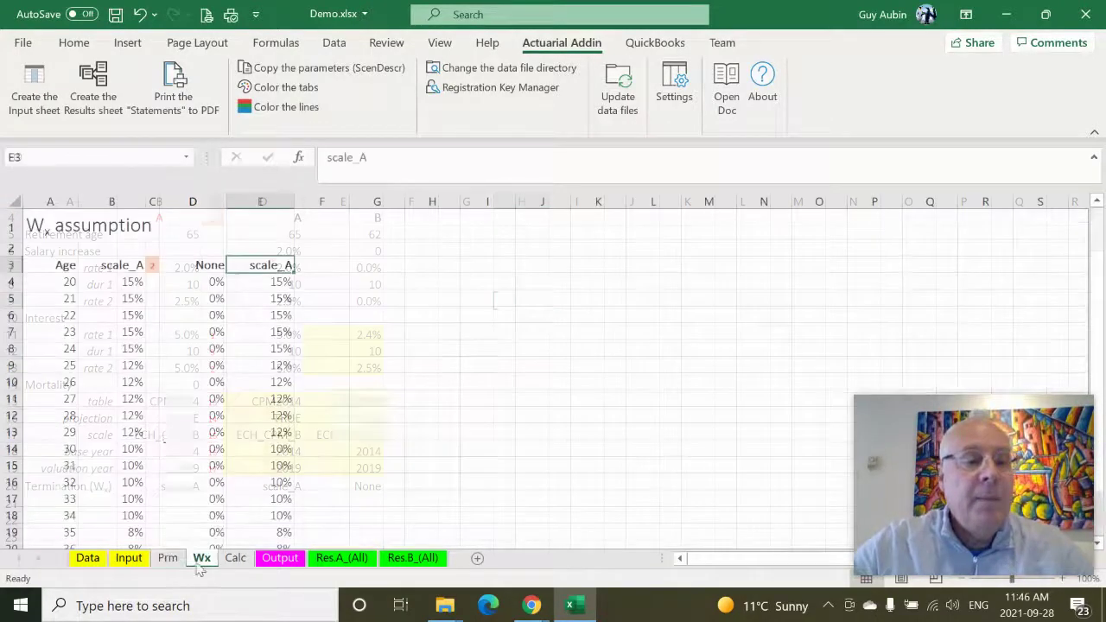
pyautogui.click(117, 283)
pyautogui.click(116, 315)
pyautogui.click(131, 350)
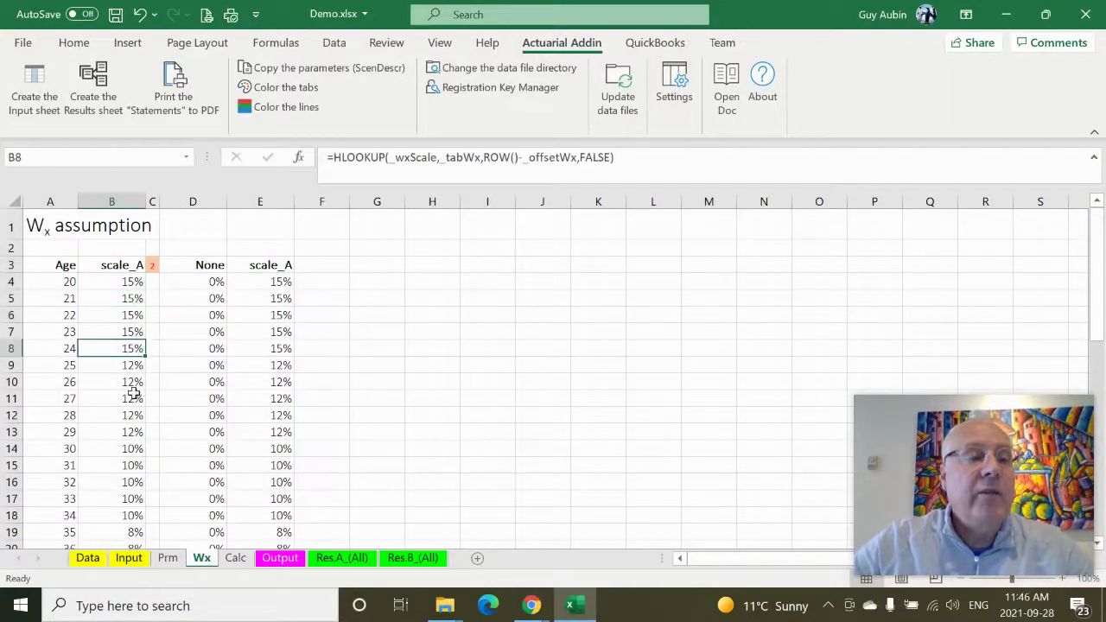
pyautogui.click(134, 396)
pyautogui.click(117, 265)
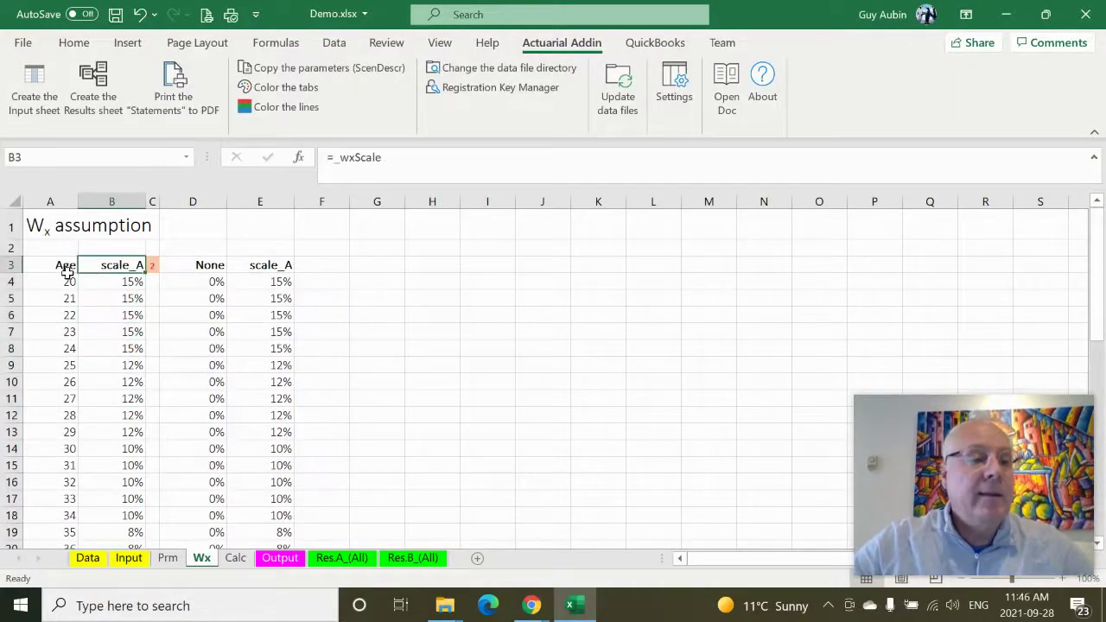
pyautogui.moveTo(68, 274); pyautogui.dragTo(124, 446)
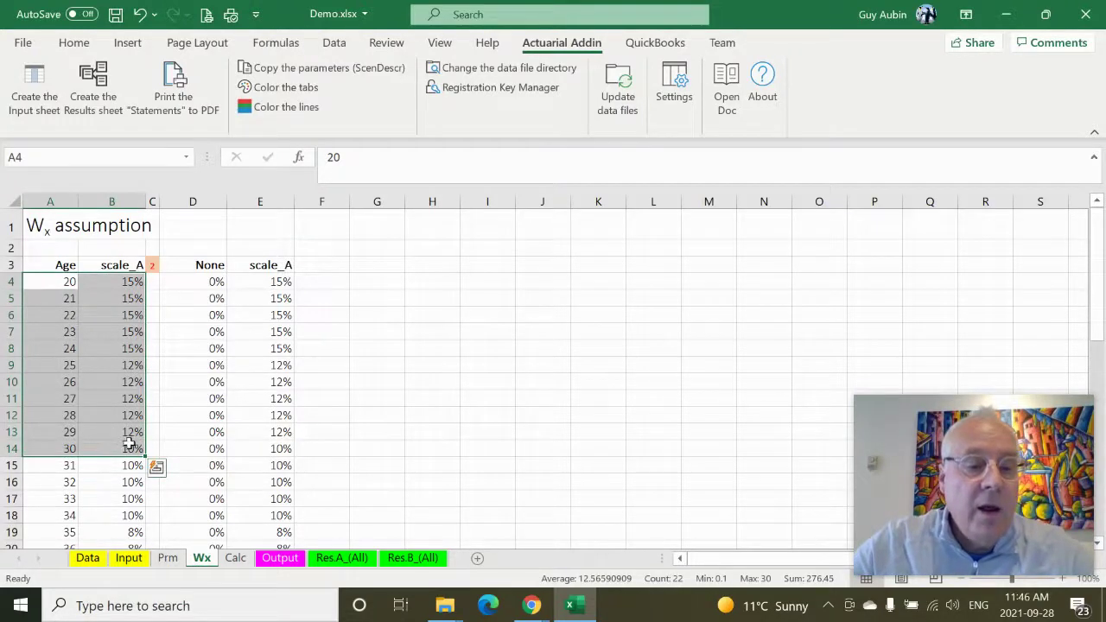
# Examine the Calc sheet's decrement, salary, pension, annuity factor and present value columns by age
pyautogui.click(235, 558)
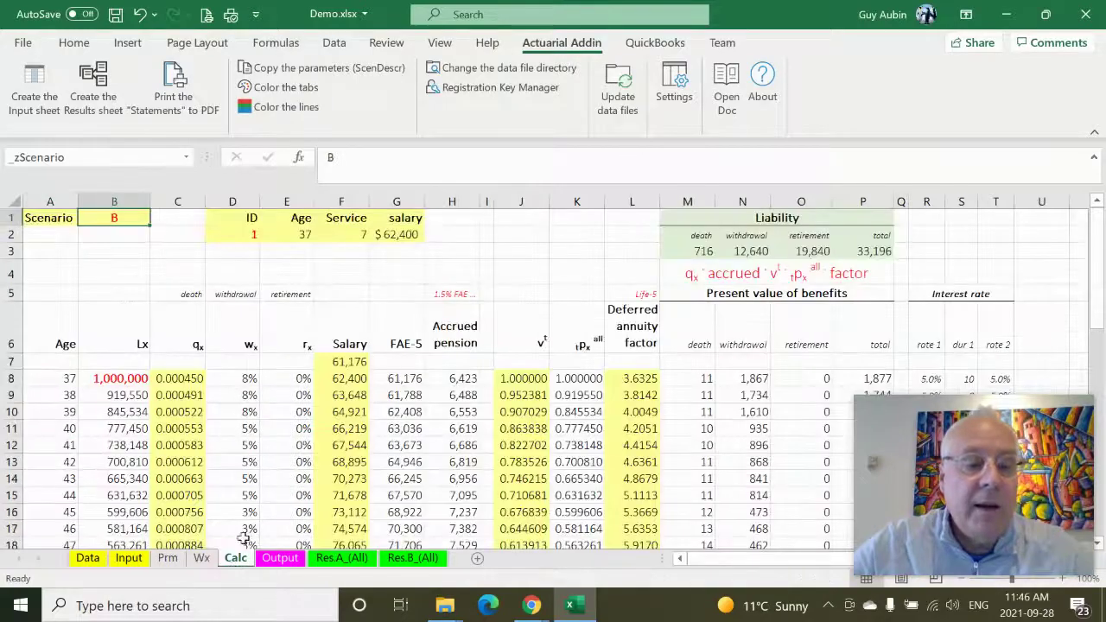
pyautogui.scroll(-3, 316, 421)
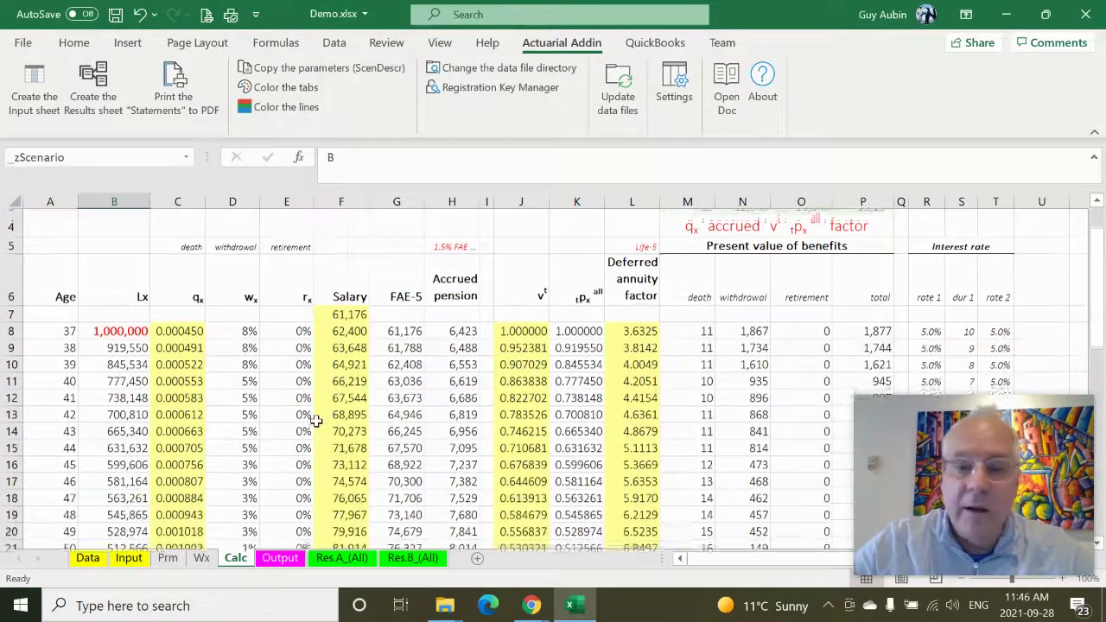
pyautogui.scroll(3, 316, 420)
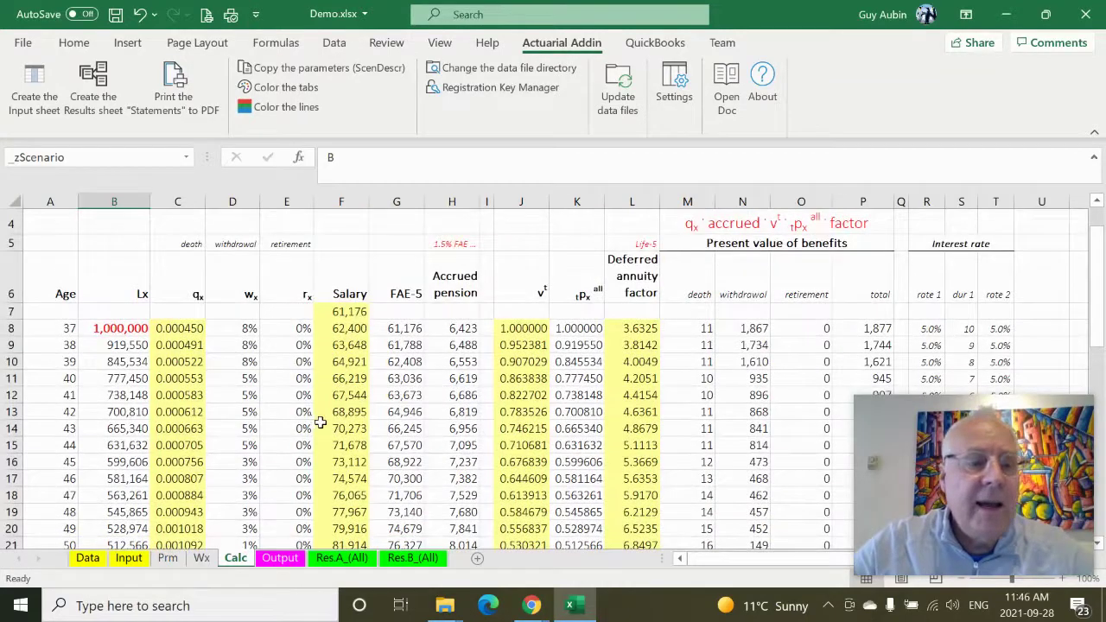
pyautogui.scroll(1, 320, 421)
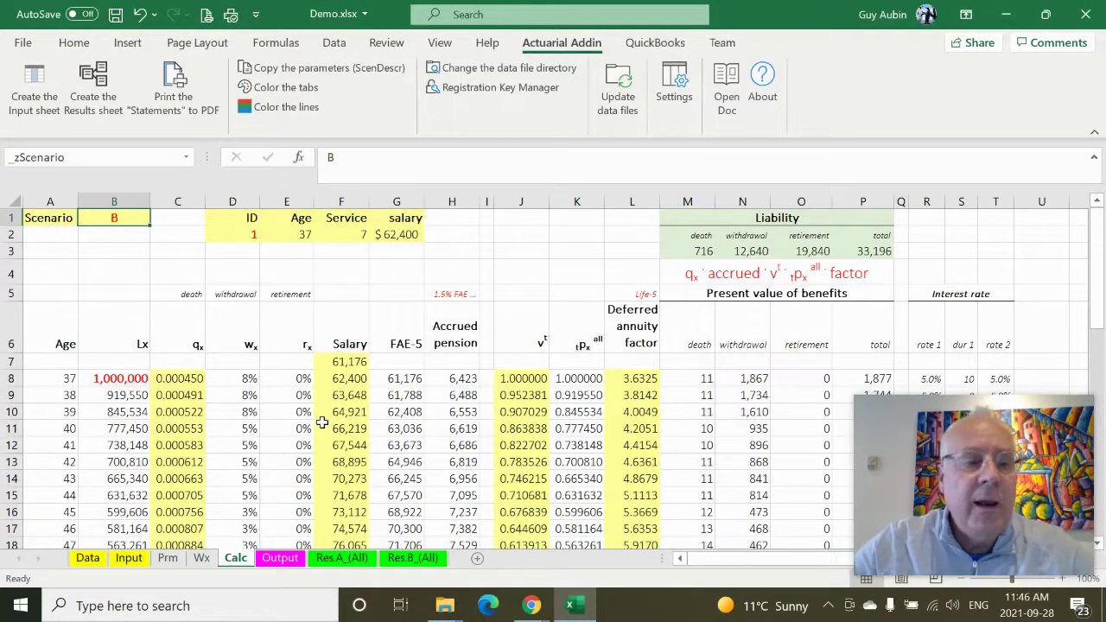
pyautogui.scroll(-1, 320, 421)
pyautogui.scroll(1, 321, 421)
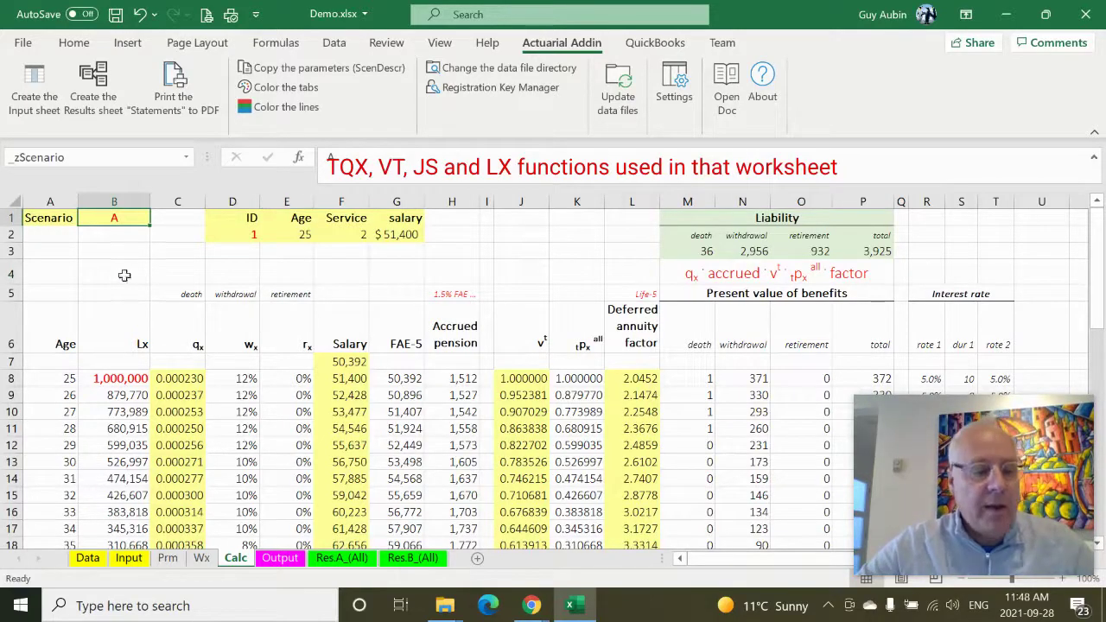
# Set the scenario on the Calc sheet to B and review the recalculated rows
pyautogui.write('B')
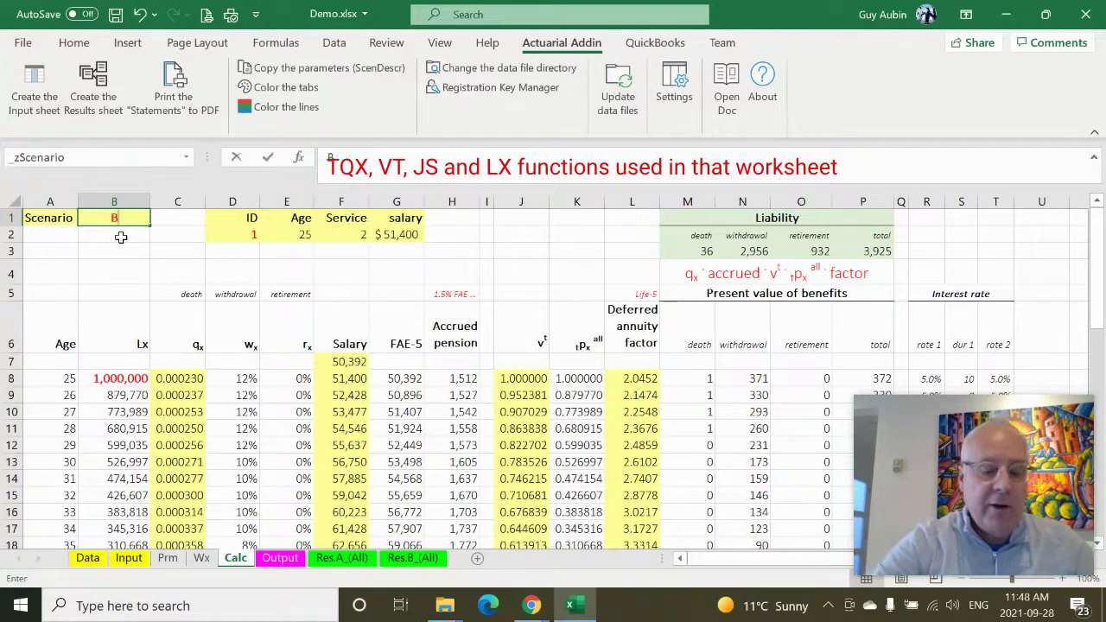
pyautogui.press('Return')
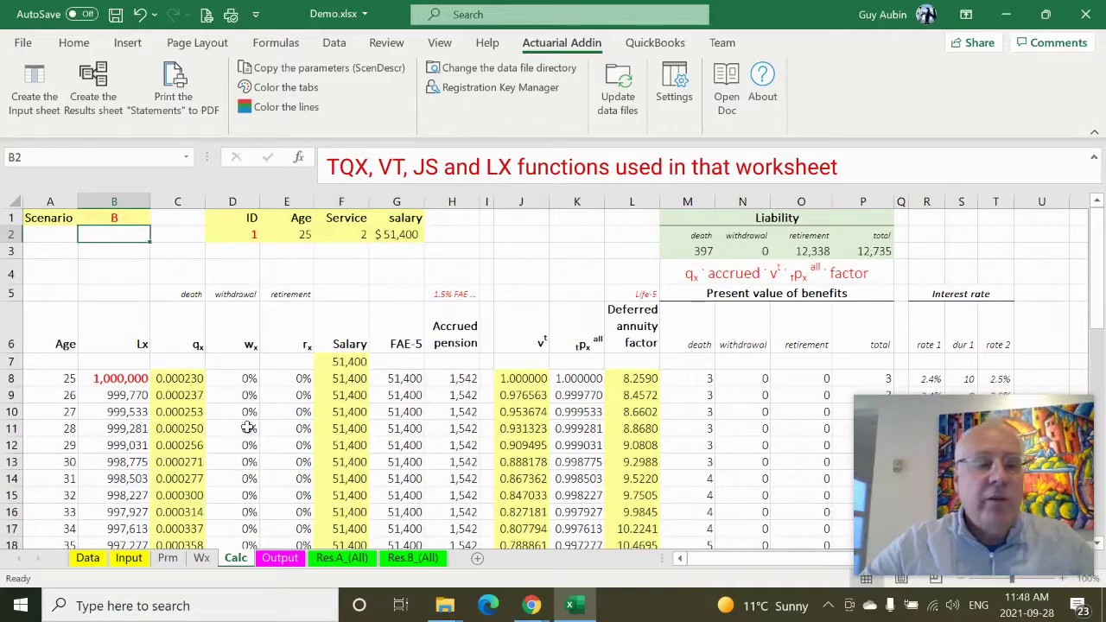
pyautogui.scroll(-2, 253, 403)
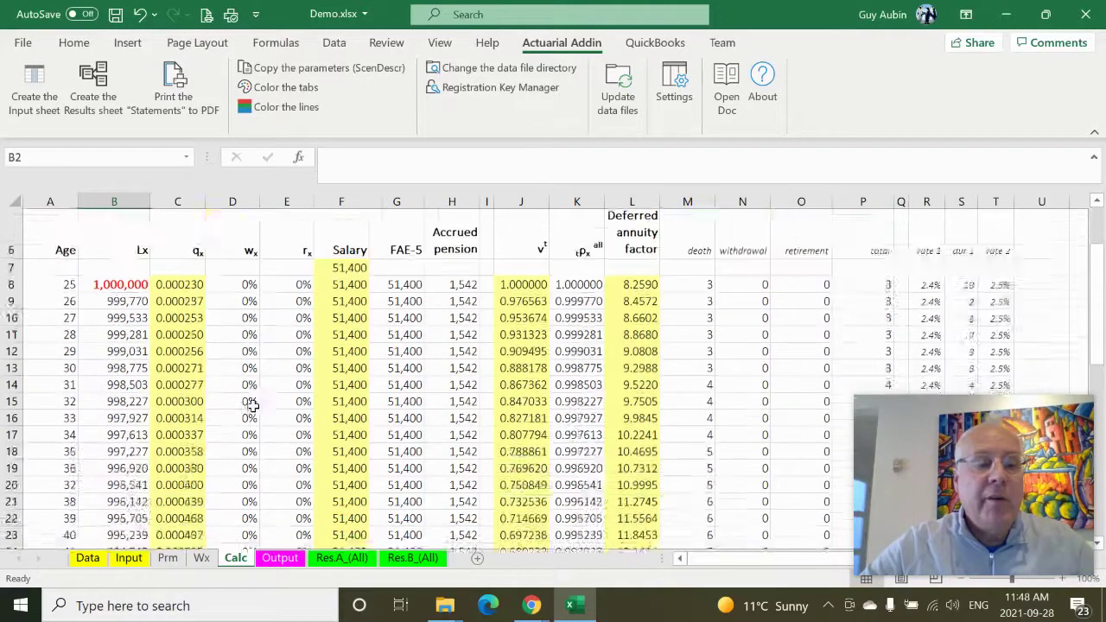
pyautogui.scroll(2, 225, 345)
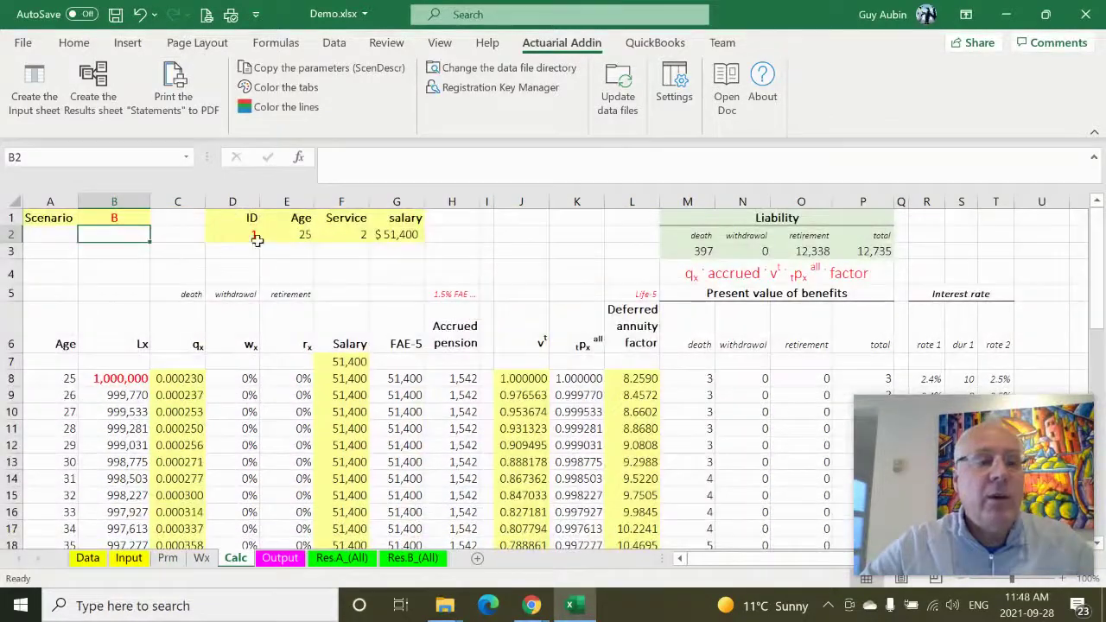
# Set the member ID on the Calc sheet to 2 and review the recalculated rows
pyautogui.click(253, 235)
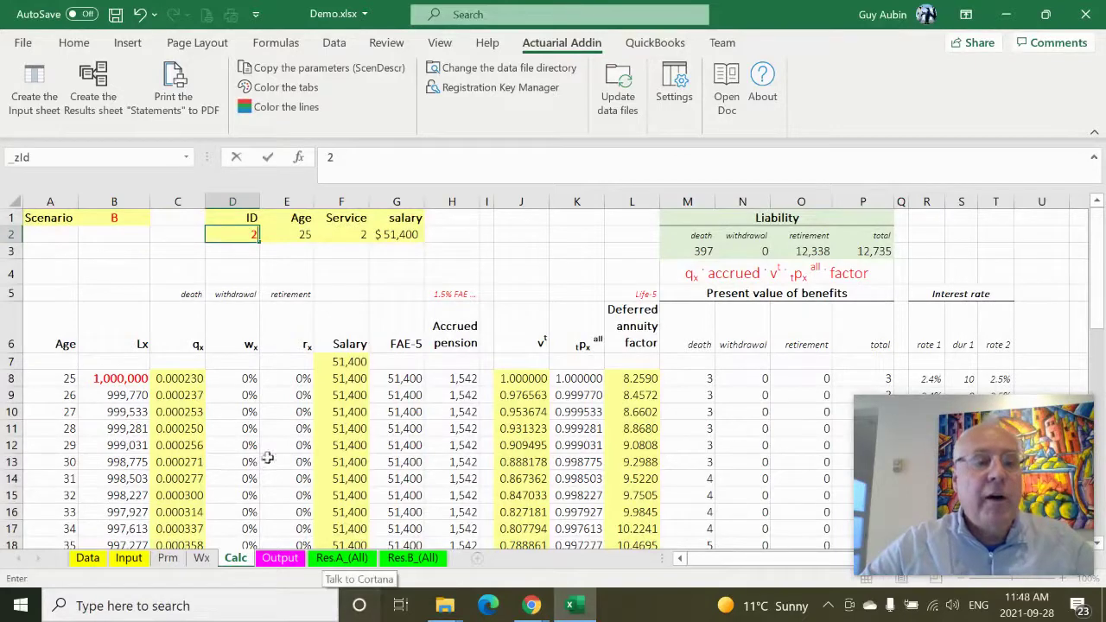
pyautogui.write('2')
pyautogui.click(128, 254)
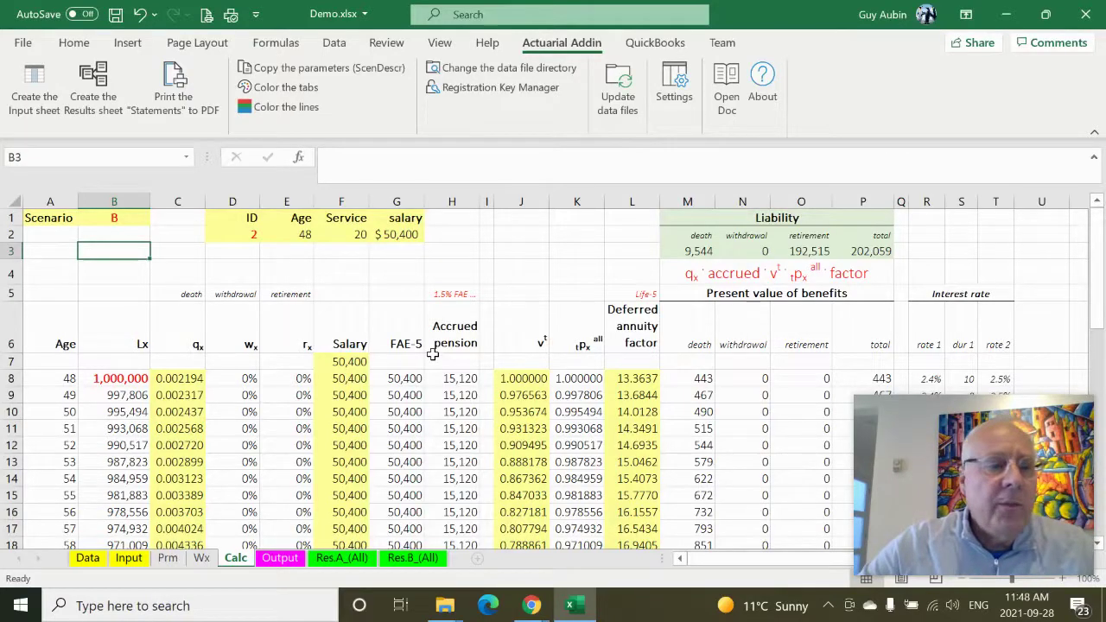
pyautogui.scroll(-1, 432, 354)
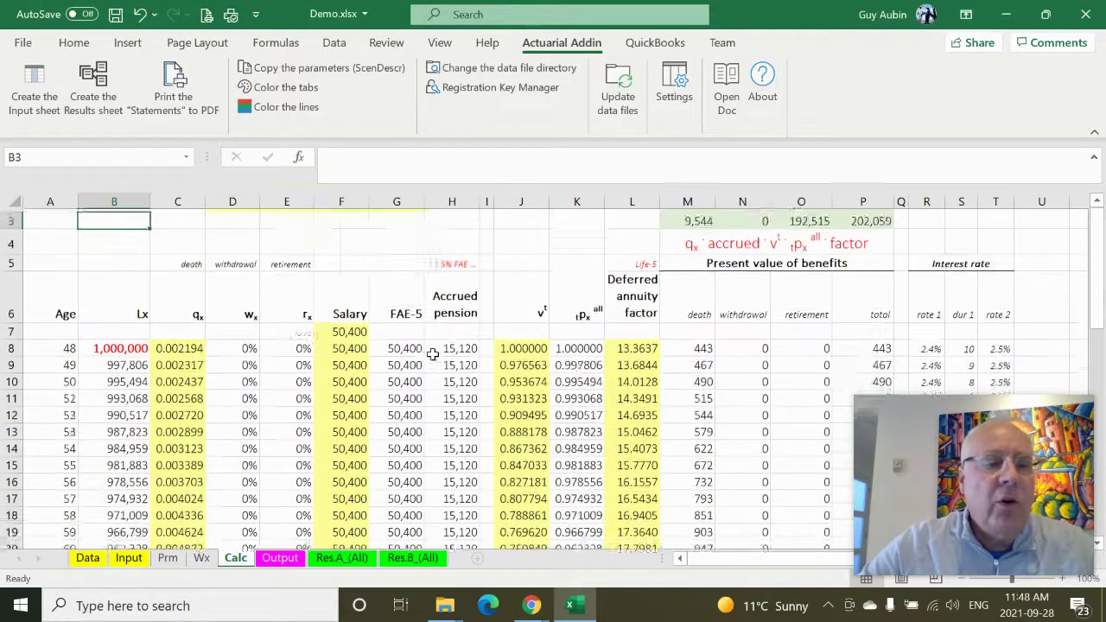
pyautogui.scroll(1, 432, 354)
# Check the starting value of the Lx column and the formula behind the member's age
pyautogui.click(141, 344)
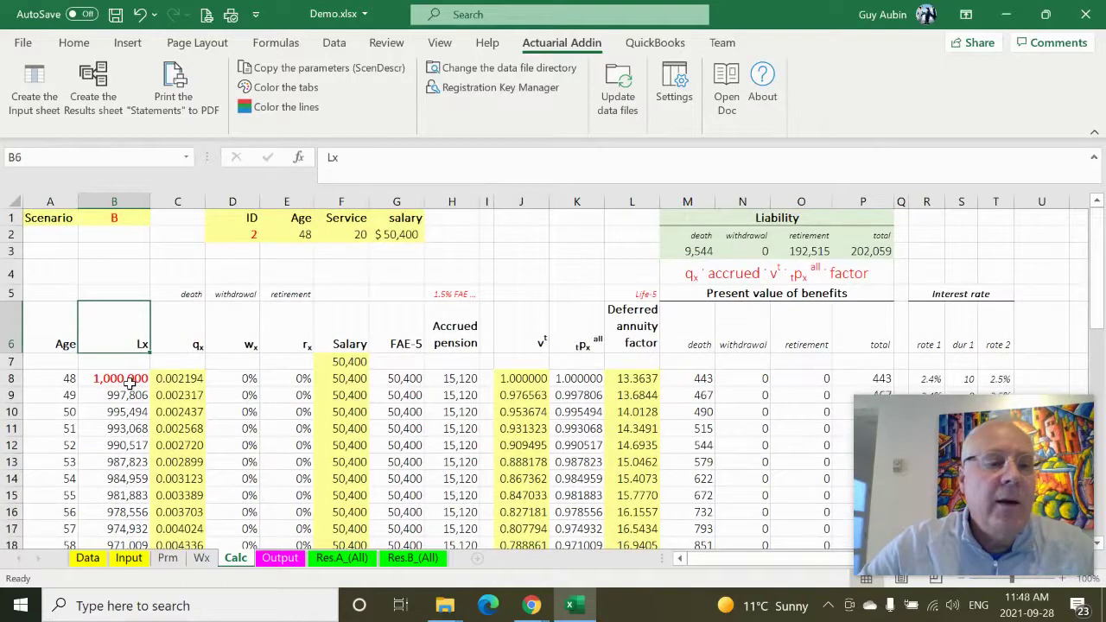
pyautogui.click(128, 380)
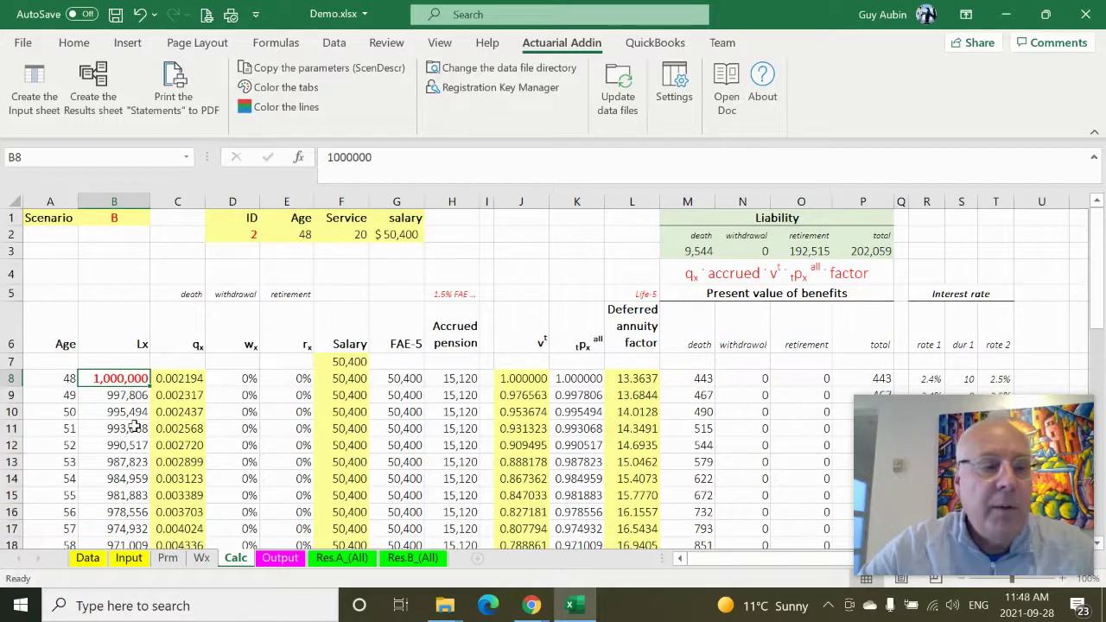
pyautogui.click(303, 234)
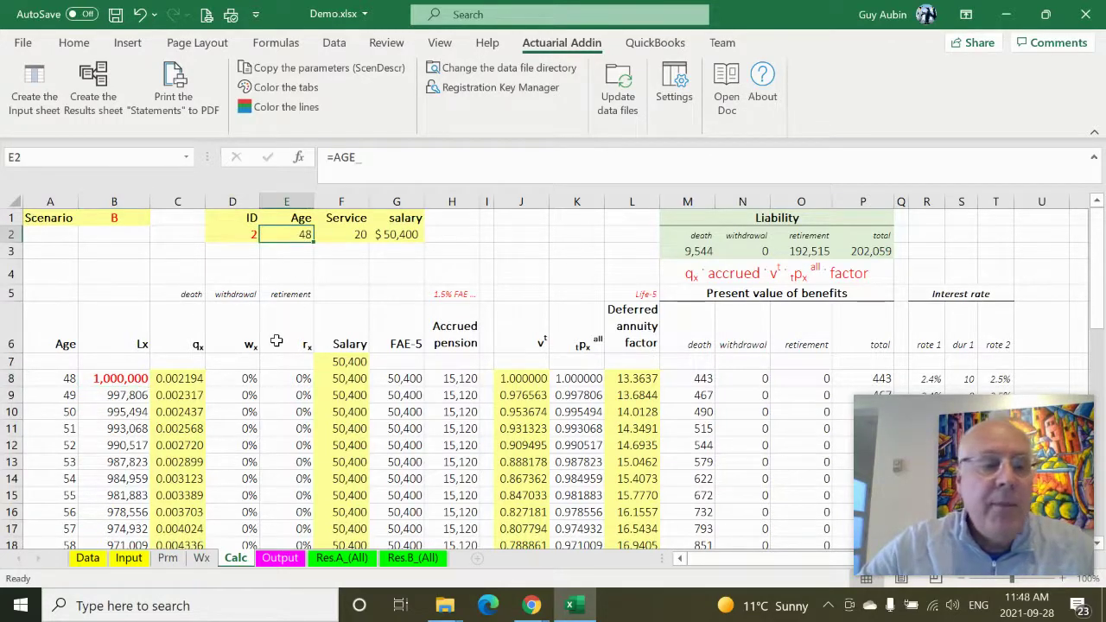
# Inspect the TQX and nested LX function arguments in the first qx formula (C8), leaving the formula unchanged
pyautogui.click(184, 377)
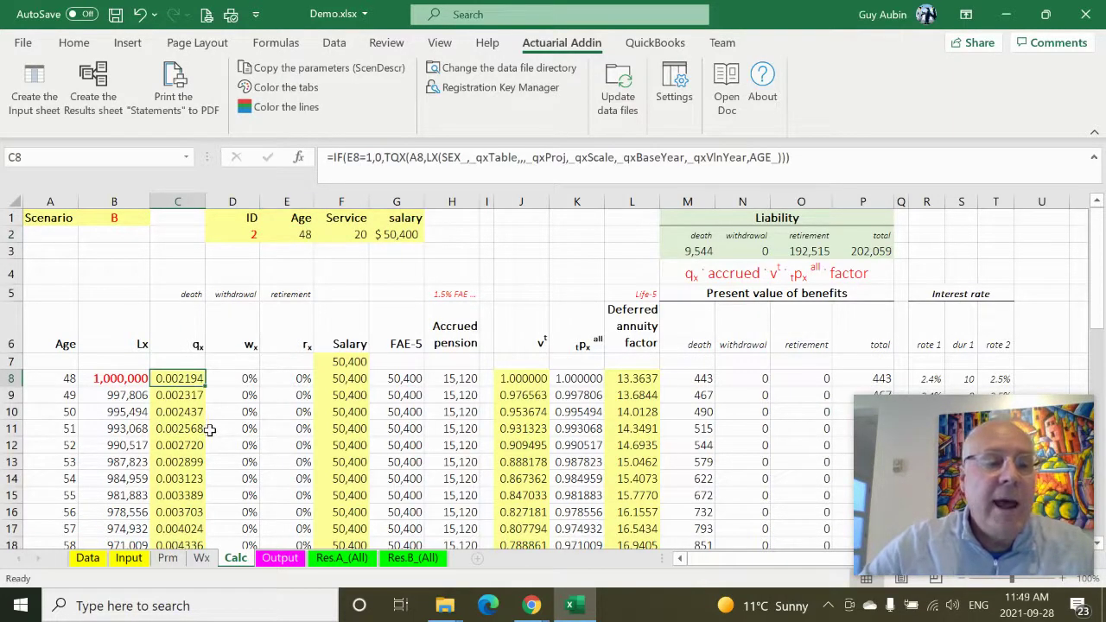
pyautogui.scroll(-1, 209, 429)
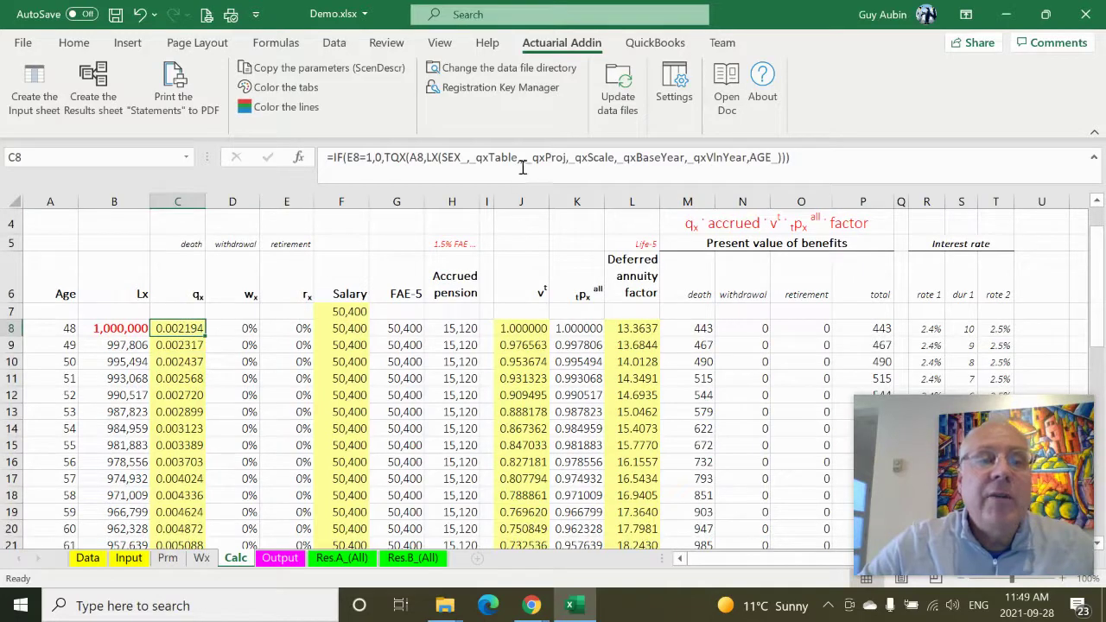
pyautogui.press('F2')
pyautogui.click(423, 158)
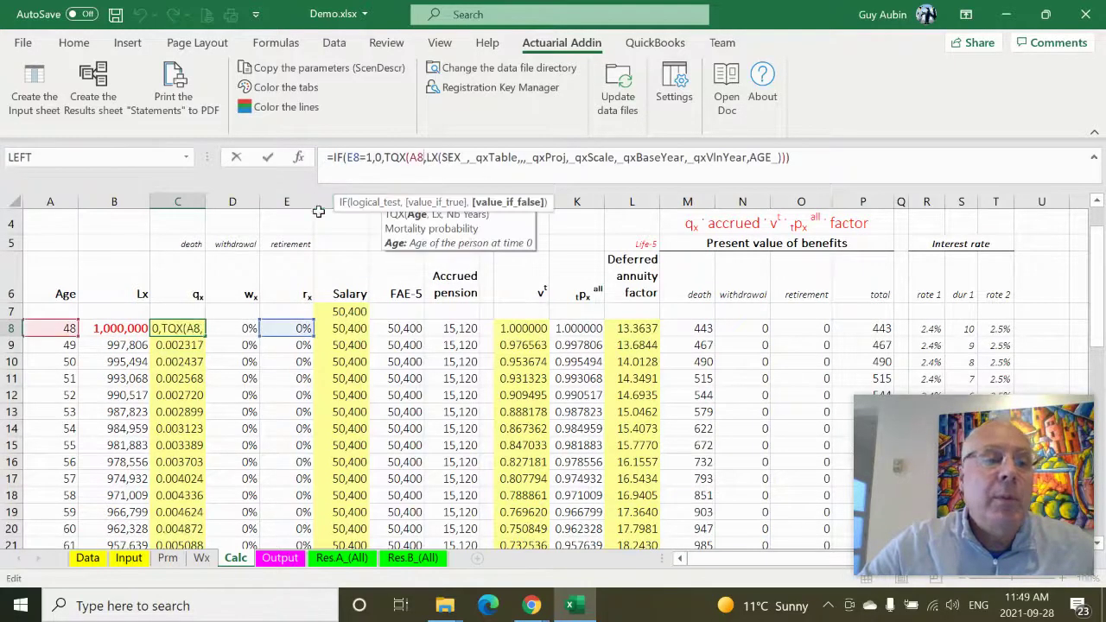
pyautogui.click(298, 158)
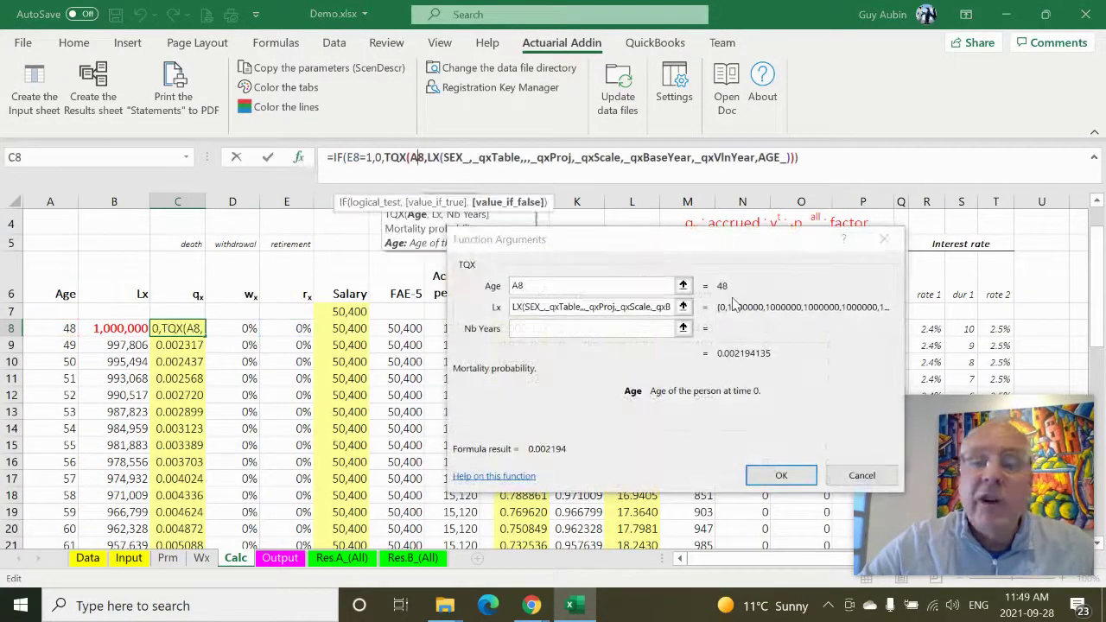
pyautogui.click(502, 159)
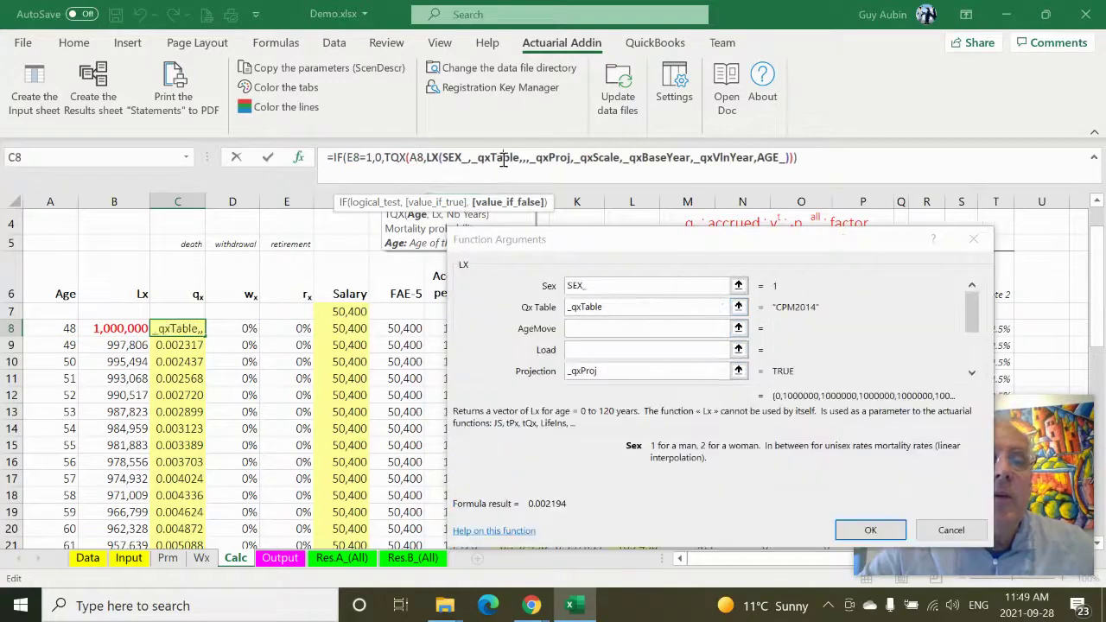
pyautogui.scroll(-1, 671, 322)
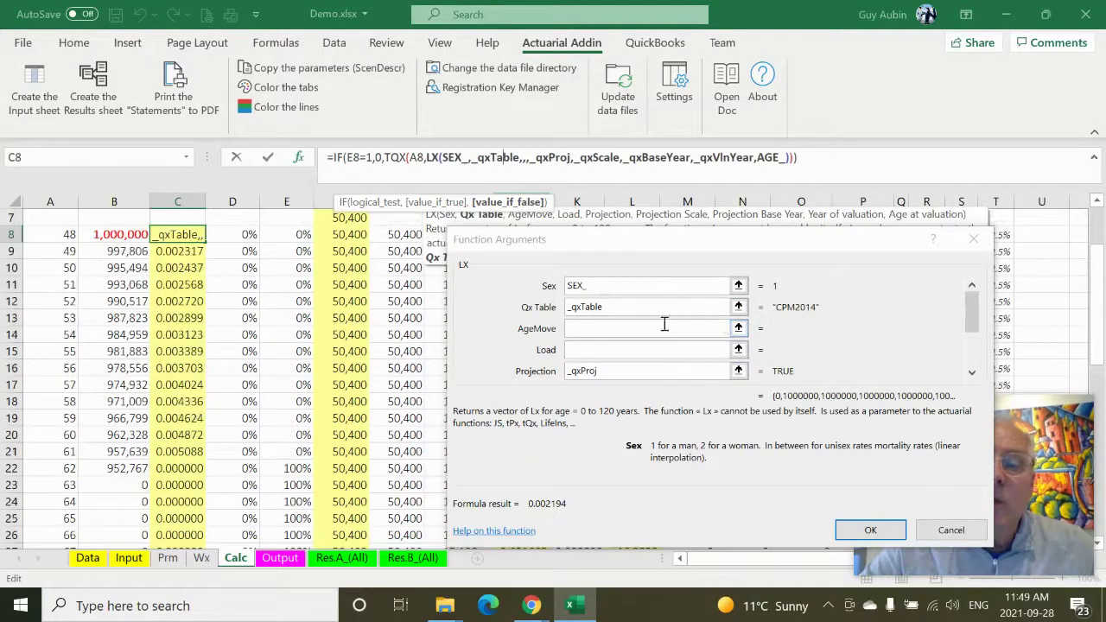
pyautogui.click(972, 337)
pyautogui.moveTo(971, 337); pyautogui.dragTo(395, 313)
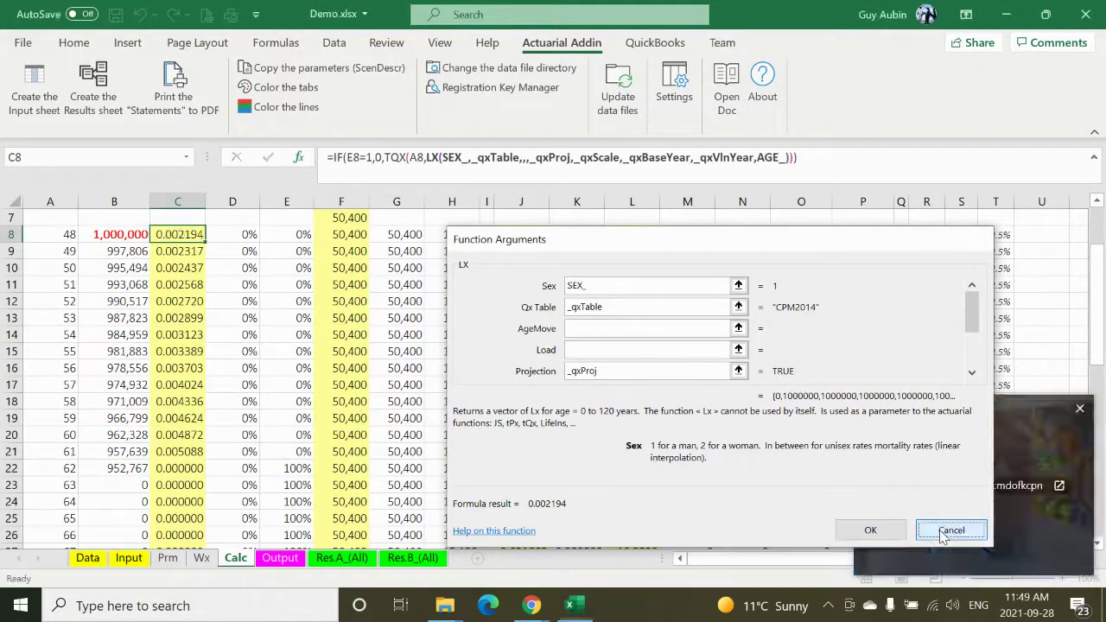
pyautogui.click(950, 530)
# Check the retirement rate formulas in the rx column at ages 48 and 62 and the Retirement age row on the Prm sheet
pyautogui.click(294, 381)
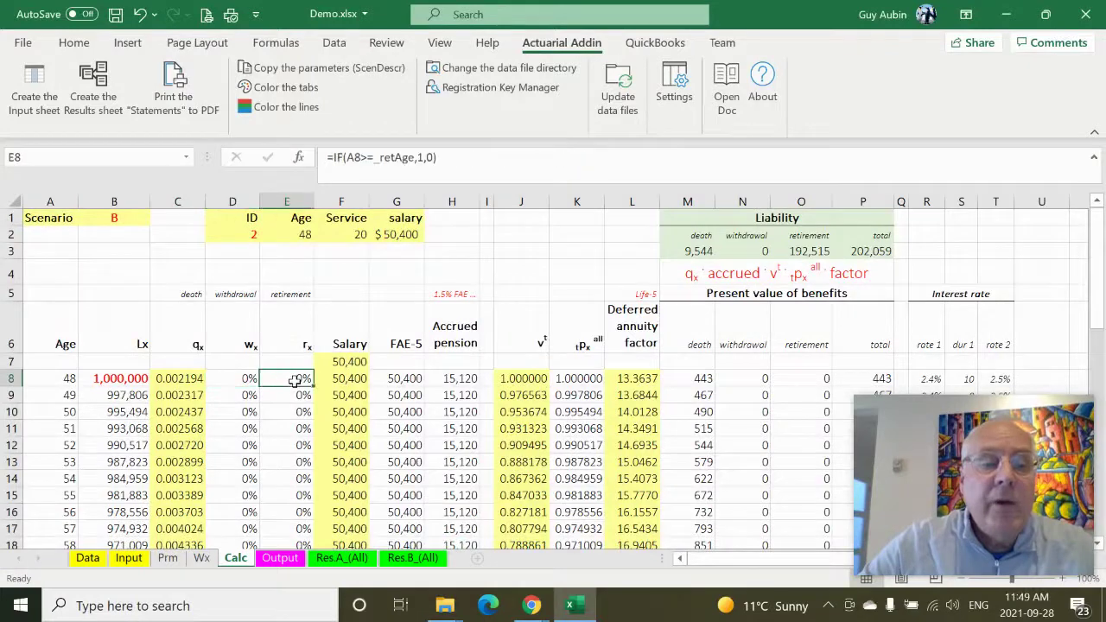
pyautogui.scroll(-4, 293, 385)
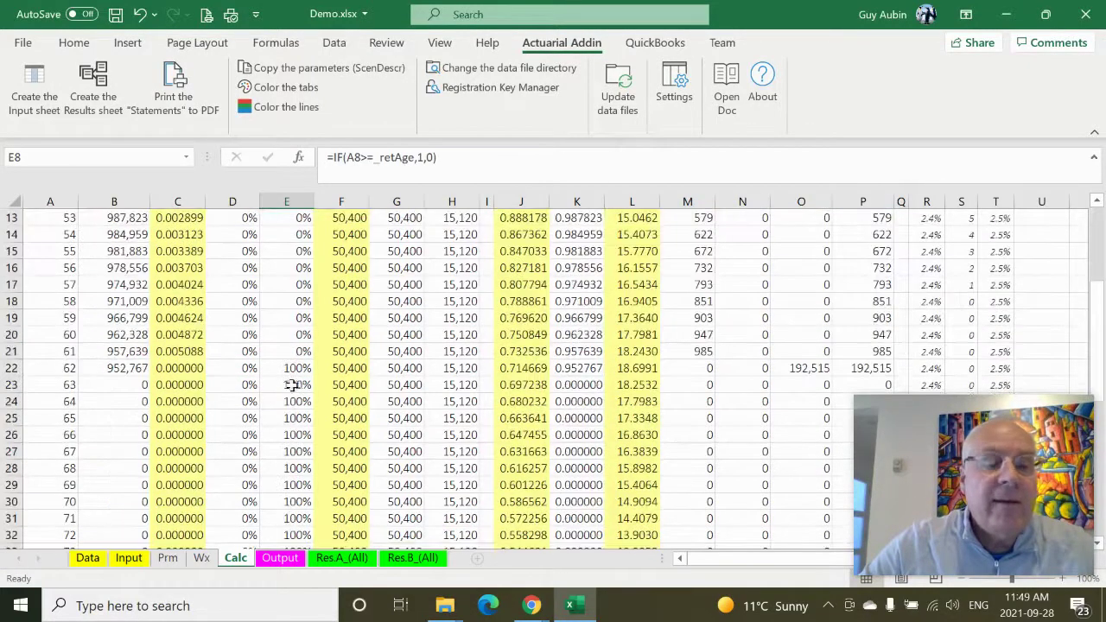
pyautogui.click(294, 370)
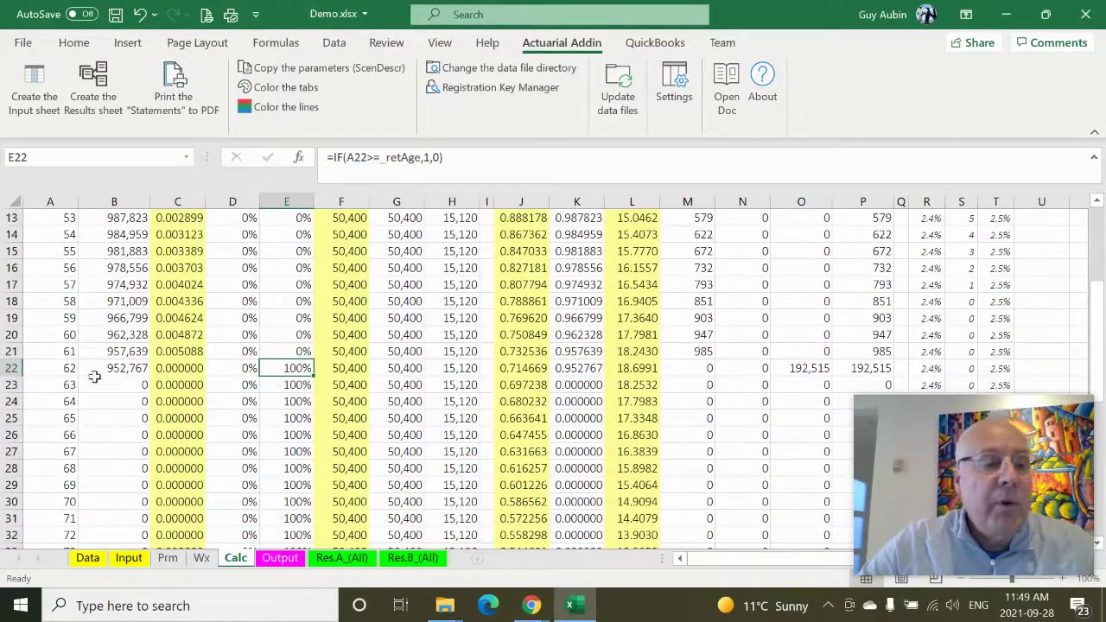
pyautogui.click(169, 558)
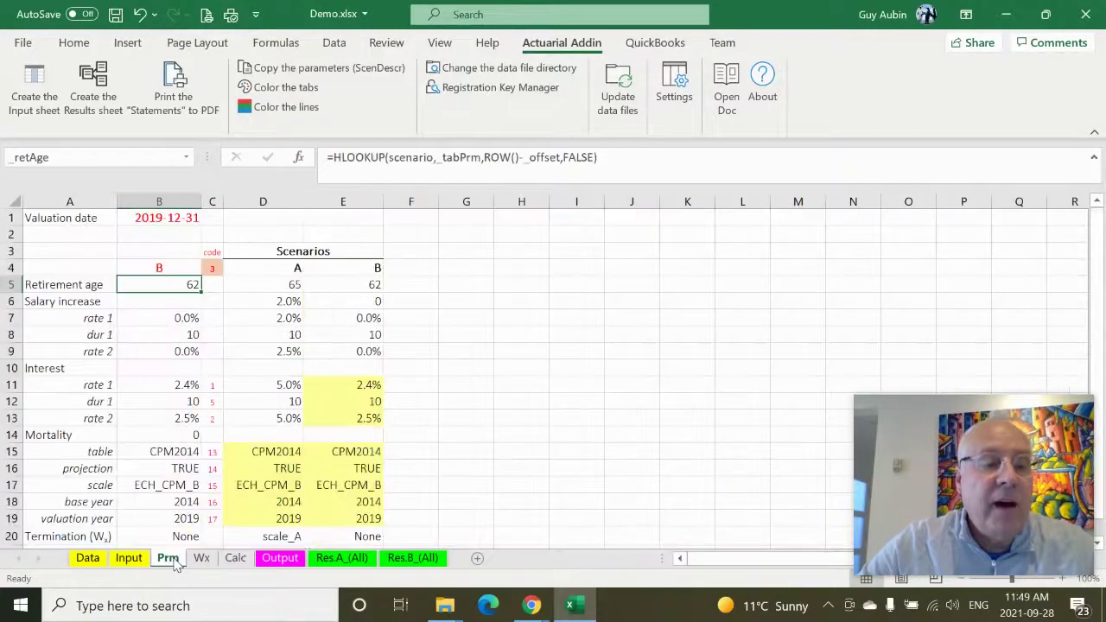
pyautogui.click(10, 289)
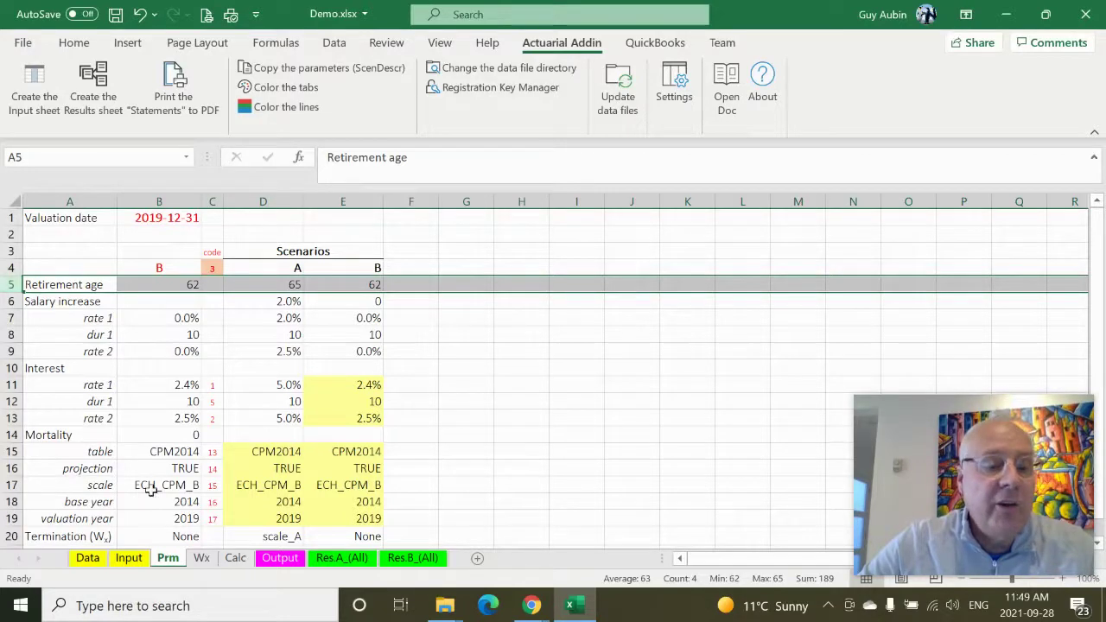
# Check the projected salary formula at age 49 on the Calc sheet
pyautogui.click(235, 558)
pyautogui.scroll(4, 380, 441)
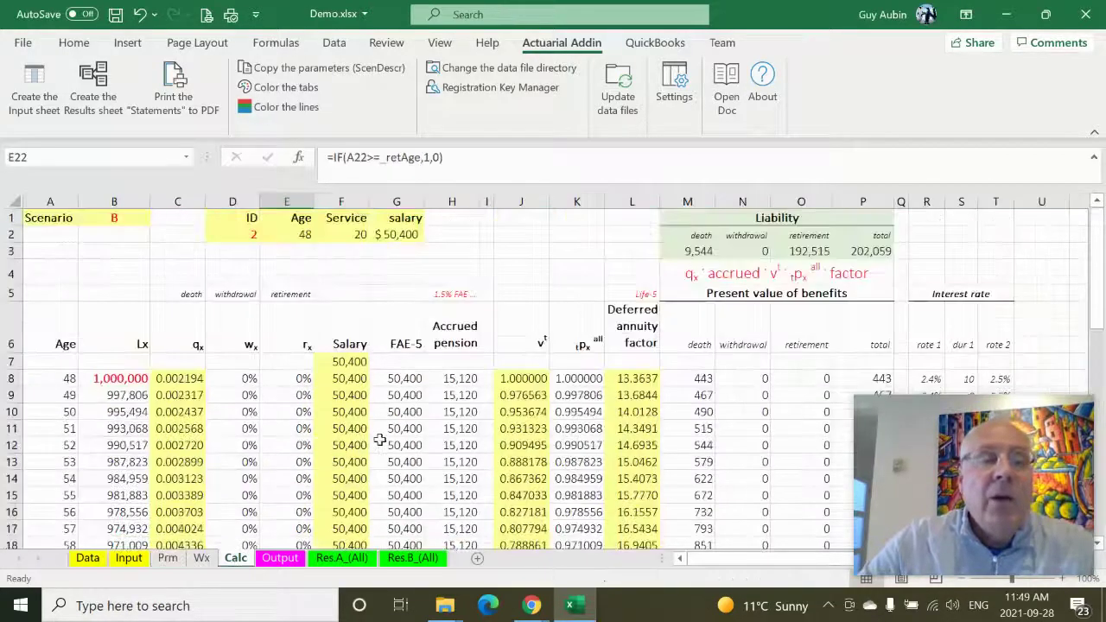
pyautogui.click(348, 393)
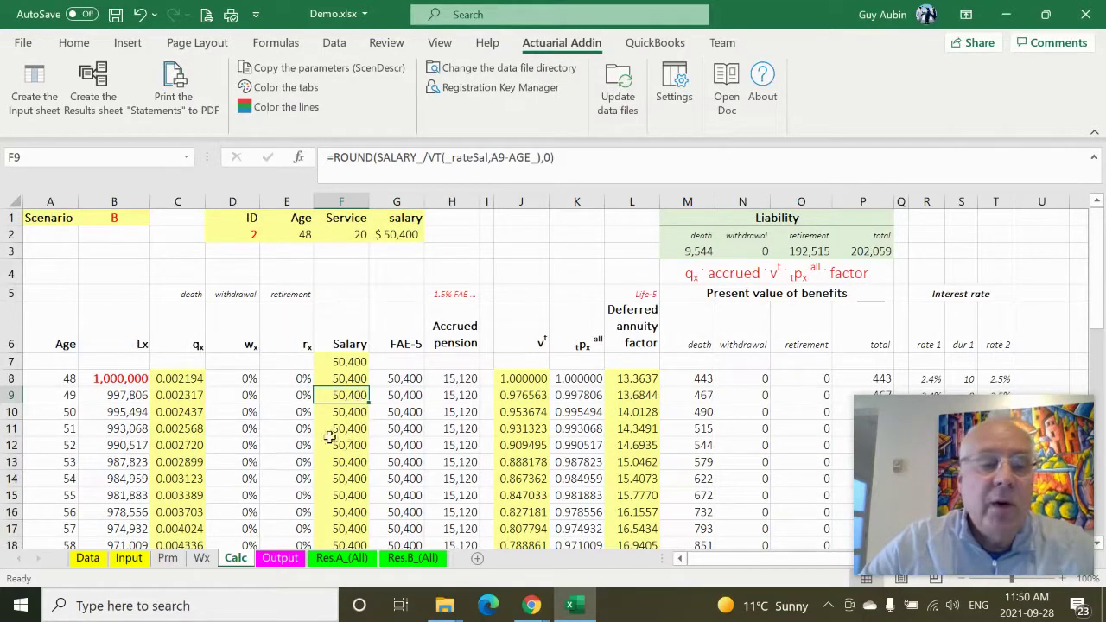
# Check the FAE-5 average salary and accrued pension formulas at age 49 on the Calc sheet
pyautogui.scroll(-1, 350, 447)
pyautogui.scroll(1, 349, 446)
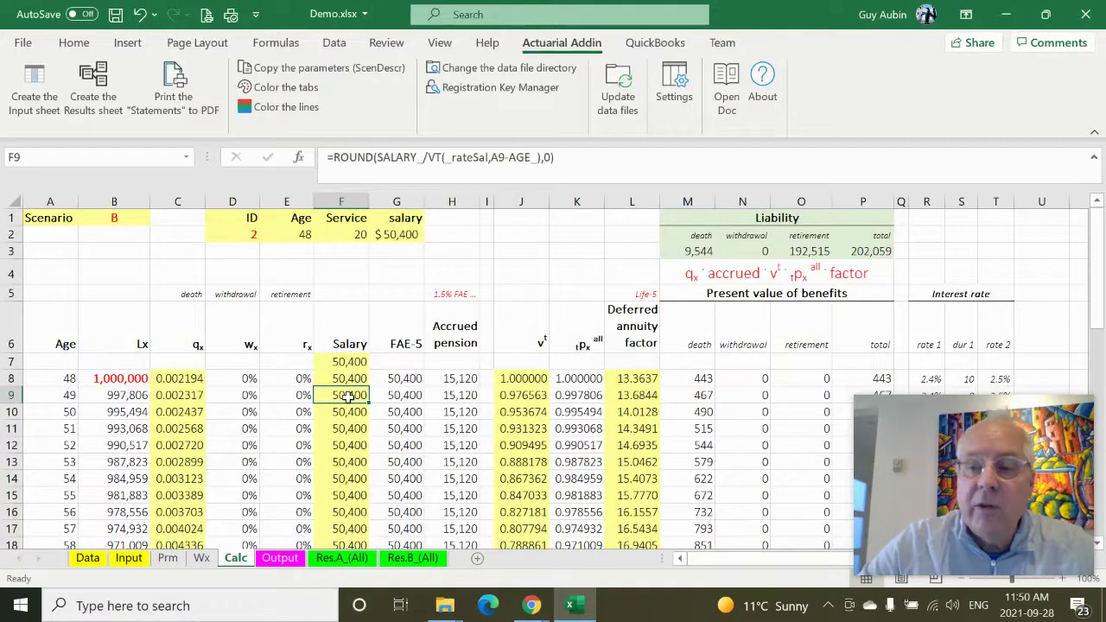
pyautogui.click(412, 395)
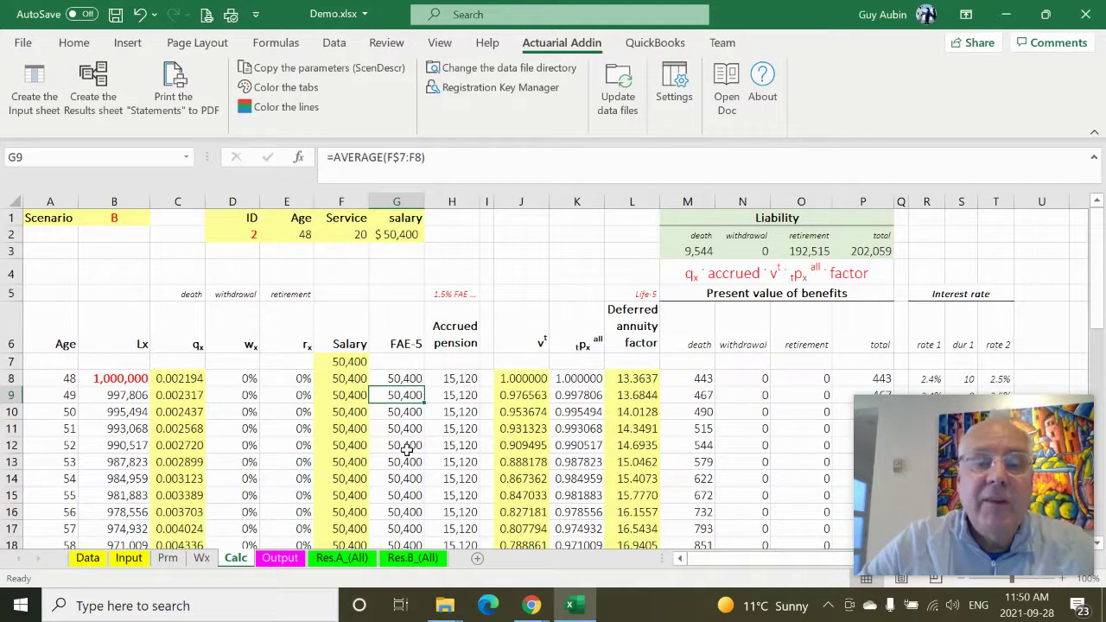
pyautogui.click(462, 399)
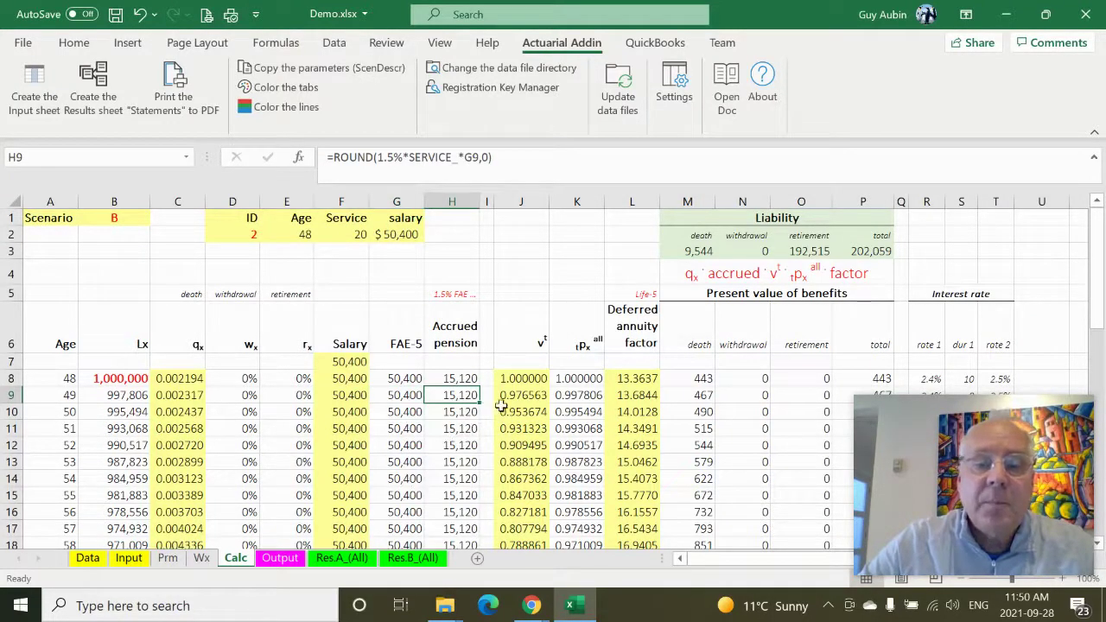
# Check the discount factor and survival probability formulas at age 48, along with the starting Lx value they build on
pyautogui.click(520, 375)
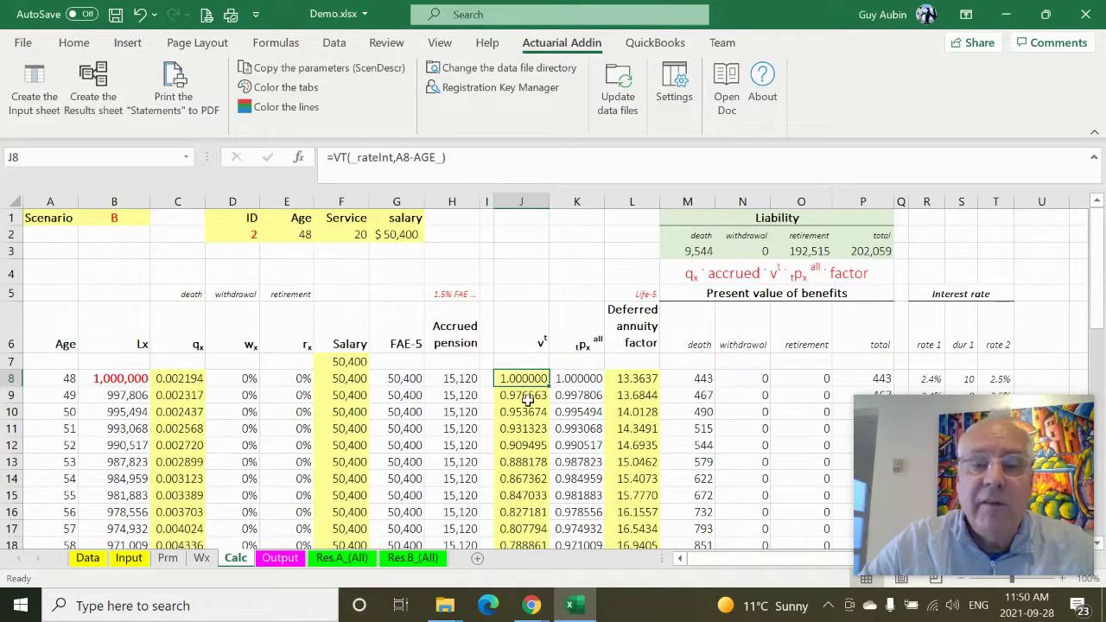
pyautogui.click(576, 382)
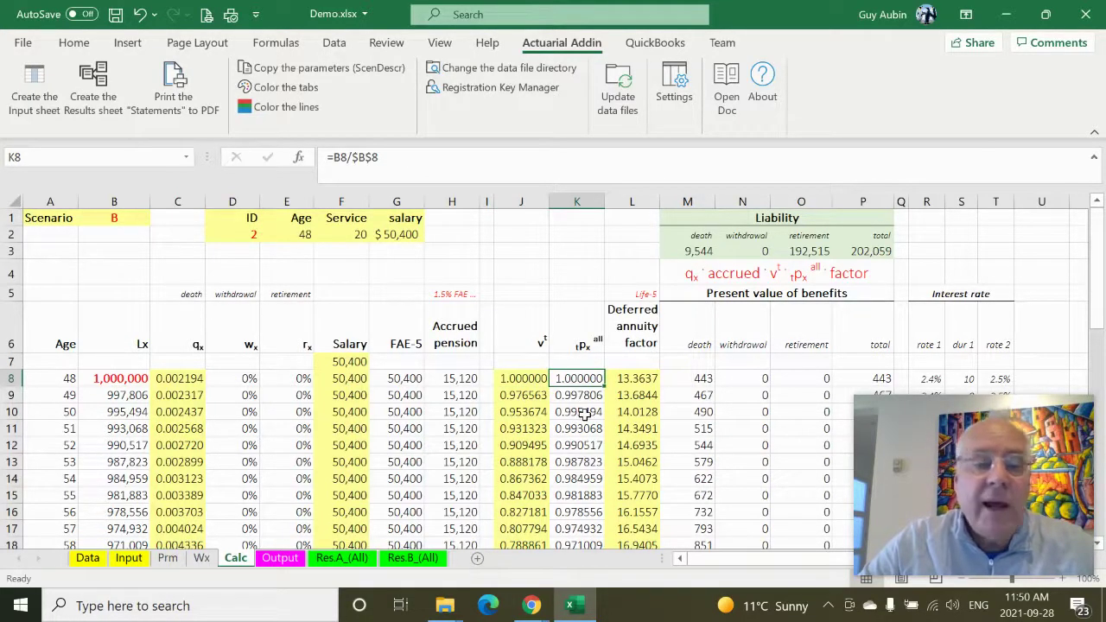
pyautogui.click(126, 377)
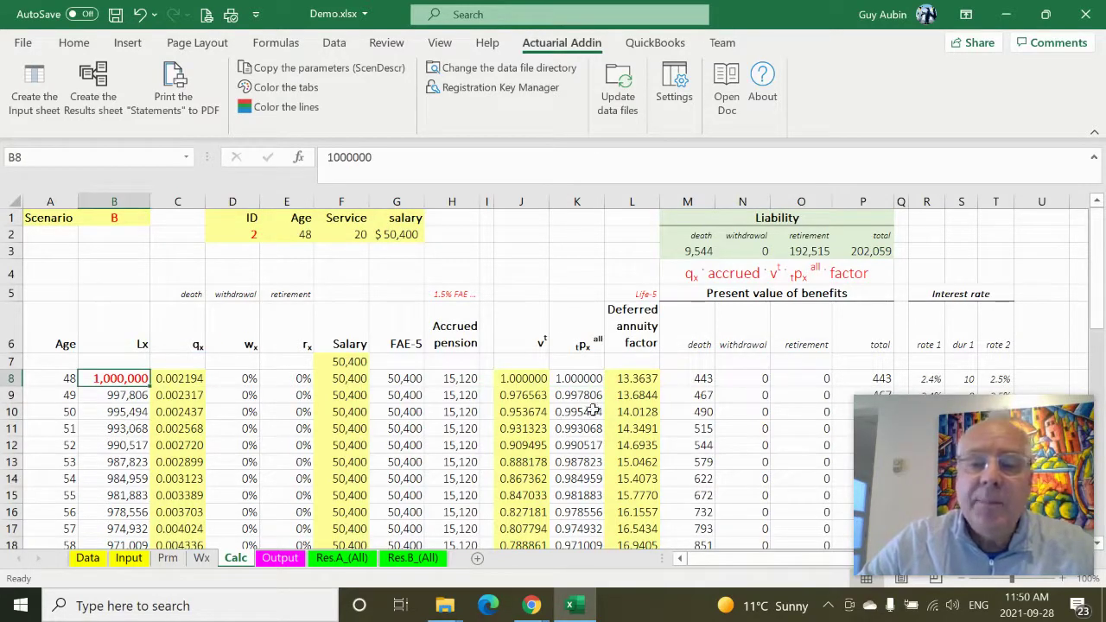
# Inspect the JS function arguments in the first deferred annuity factor formula (L8) and the Life-5 label above the column
pyautogui.click(635, 380)
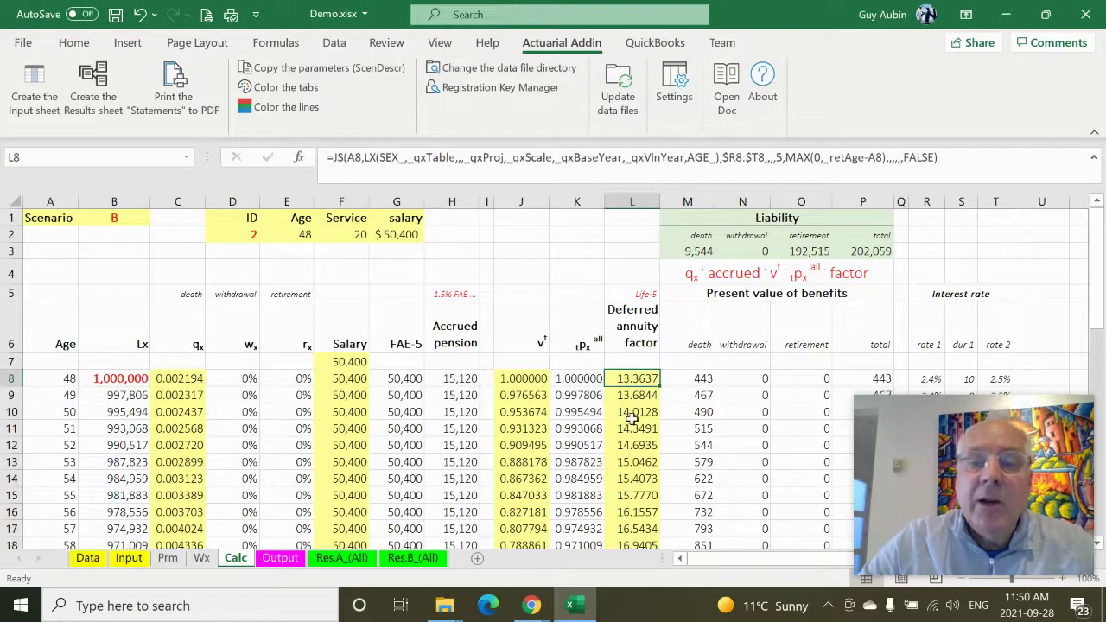
pyautogui.click(638, 201)
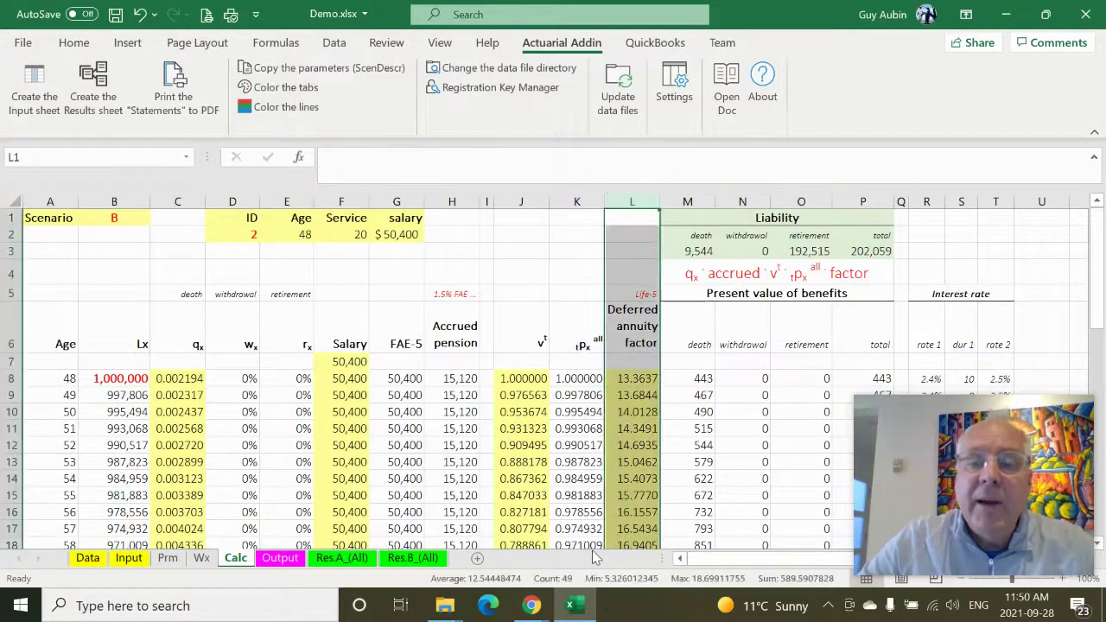
pyautogui.click(650, 378)
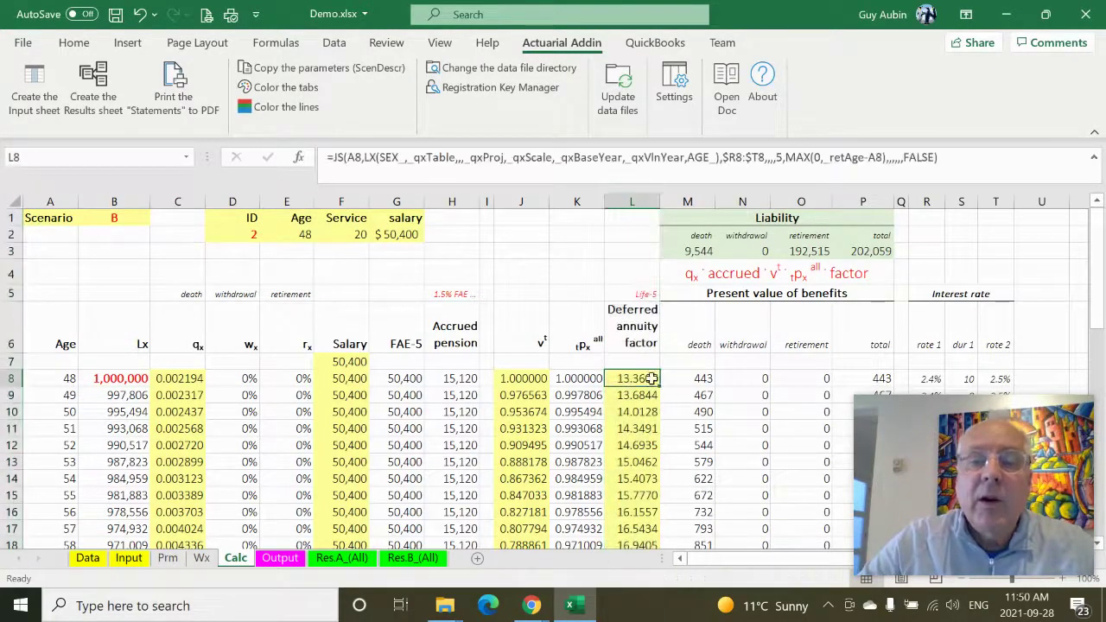
pyautogui.click(354, 160)
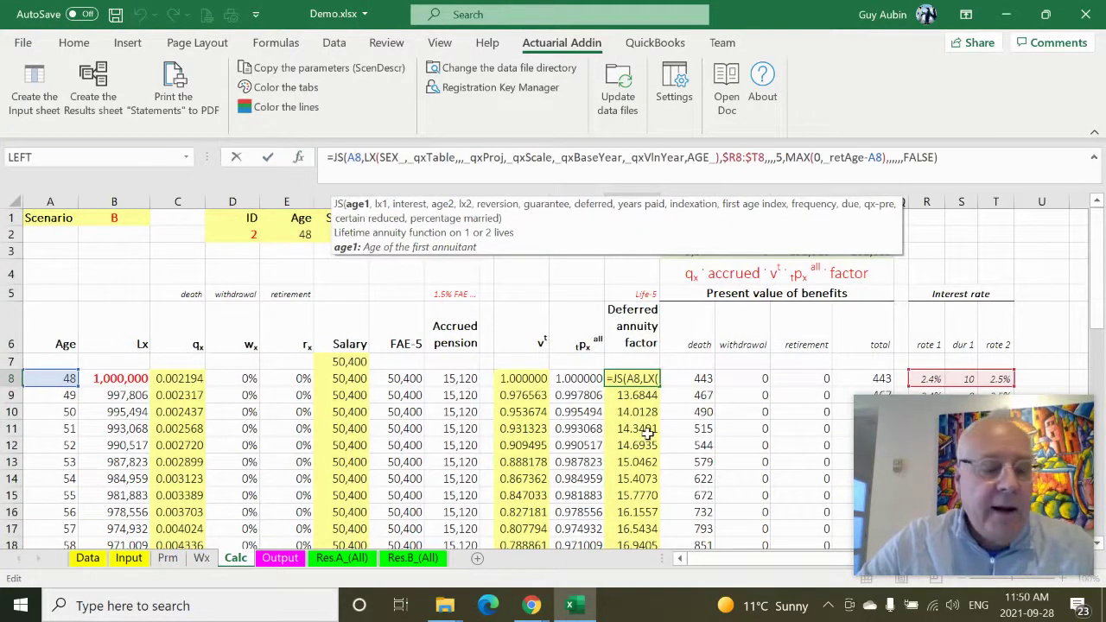
pyautogui.press('Escape')
pyautogui.press('Up')
pyautogui.press('Up')
pyautogui.press('Up')
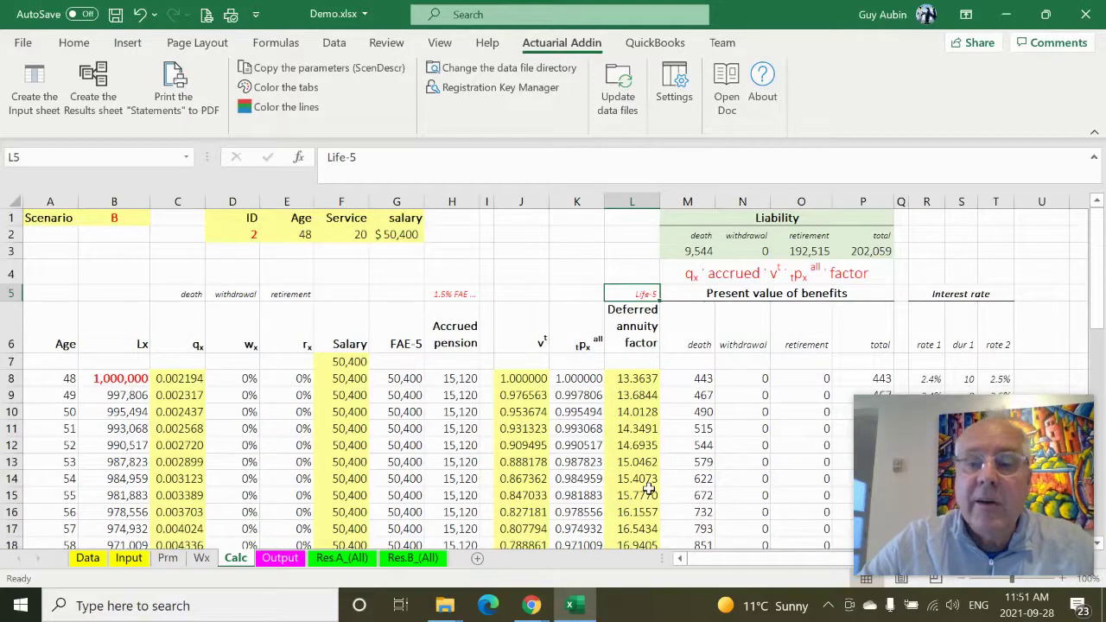
pyautogui.moveTo(900, 462)
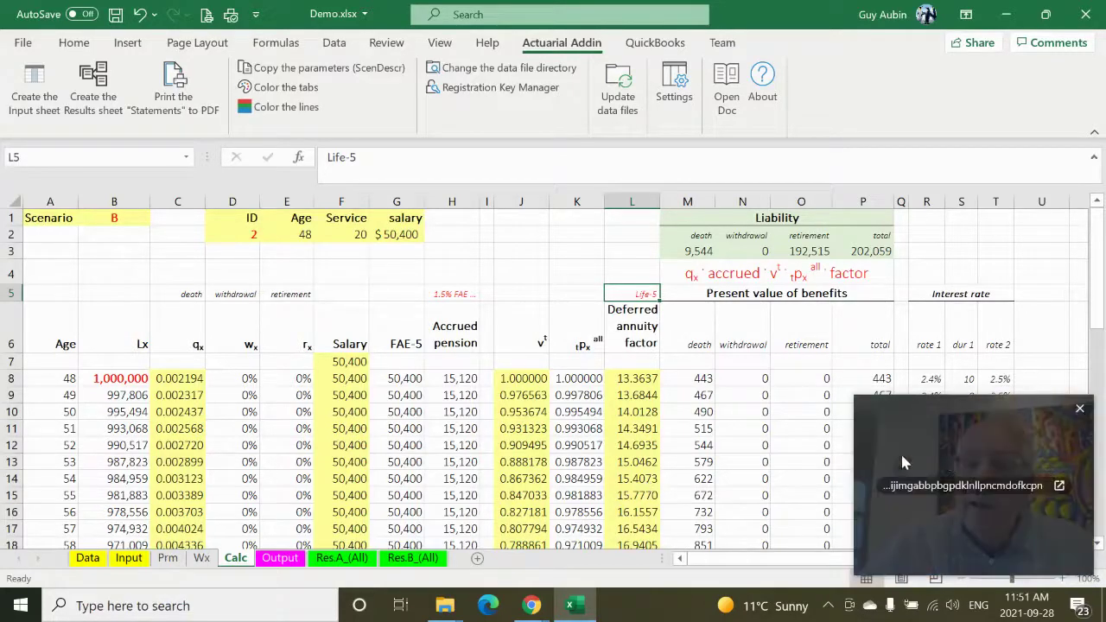
pyautogui.moveTo(999, 414); pyautogui.dragTo(255, 330)
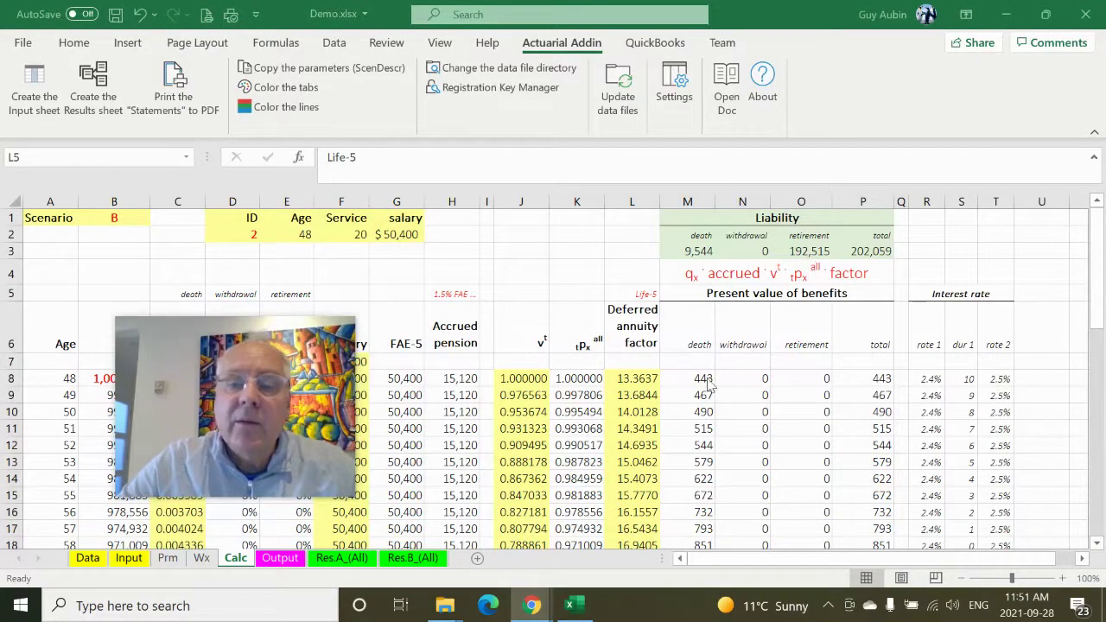
pyautogui.moveTo(245, 327); pyautogui.dragTo(560, 497)
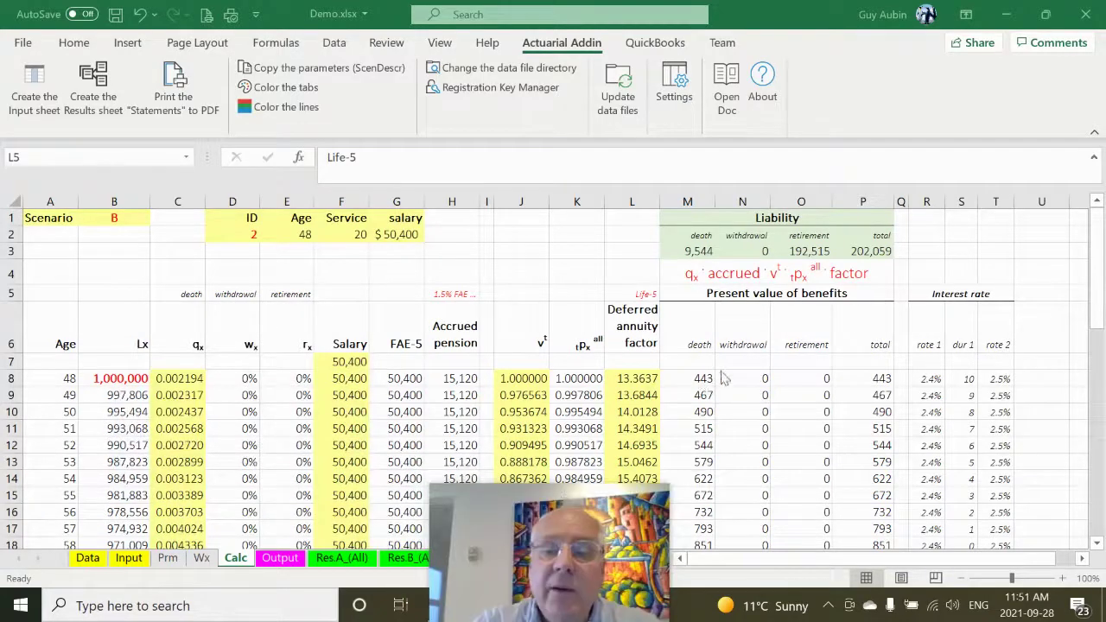
# Check the present value of benefits formulas for death, withdrawal, retirement and total at age 48 against the expression in M4
pyautogui.click(712, 273)
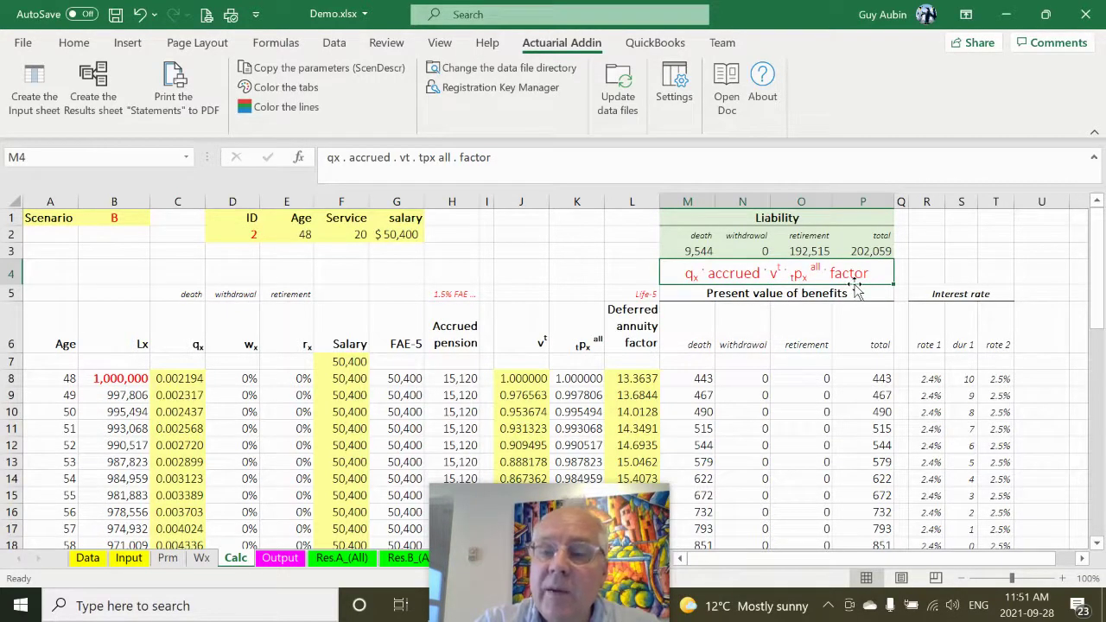
pyautogui.click(702, 383)
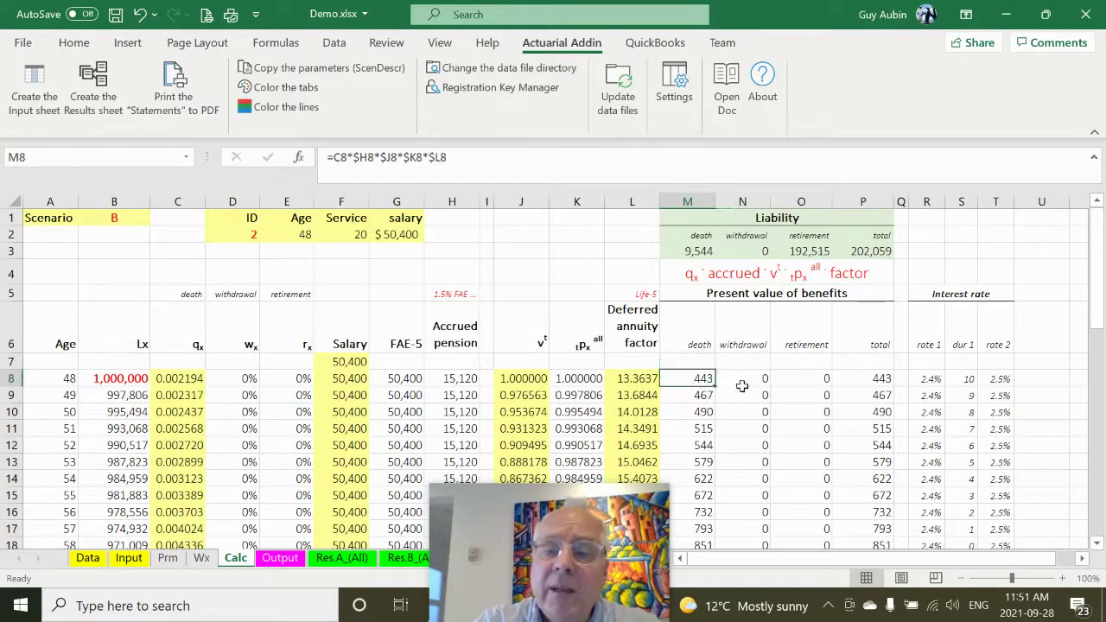
pyautogui.click(740, 380)
pyautogui.click(793, 378)
pyautogui.click(864, 379)
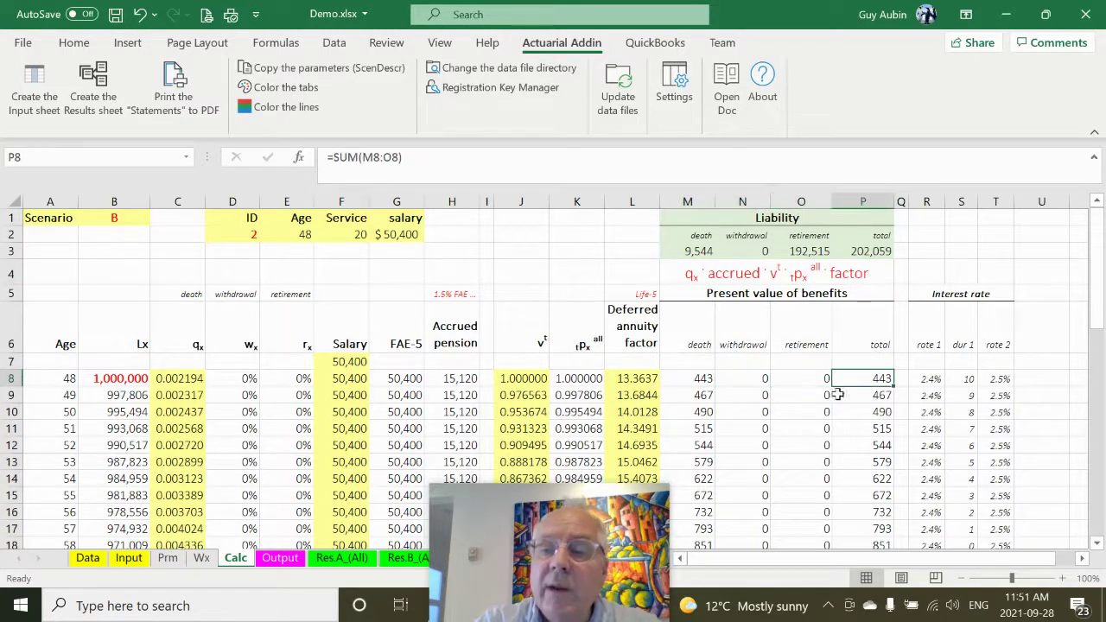
# Check the Liability sums for death, withdrawal, retirement and total in M3:P3
pyautogui.click(699, 250)
pyautogui.moveTo(855, 253); pyautogui.dragTo(872, 252)
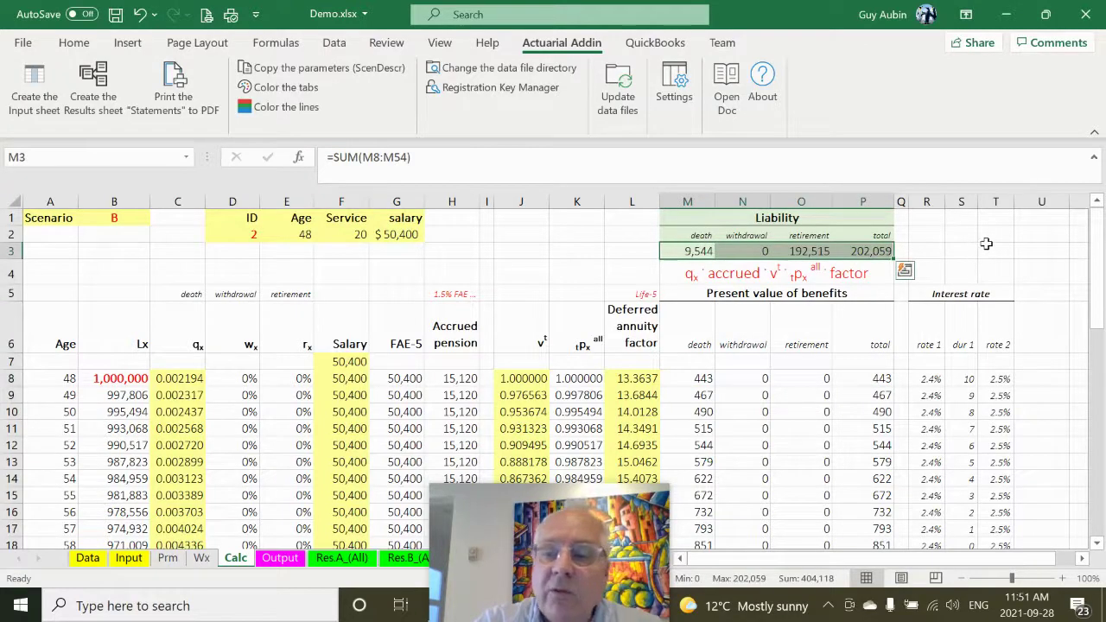
pyautogui.moveTo(540, 494); pyautogui.dragTo(567, 498)
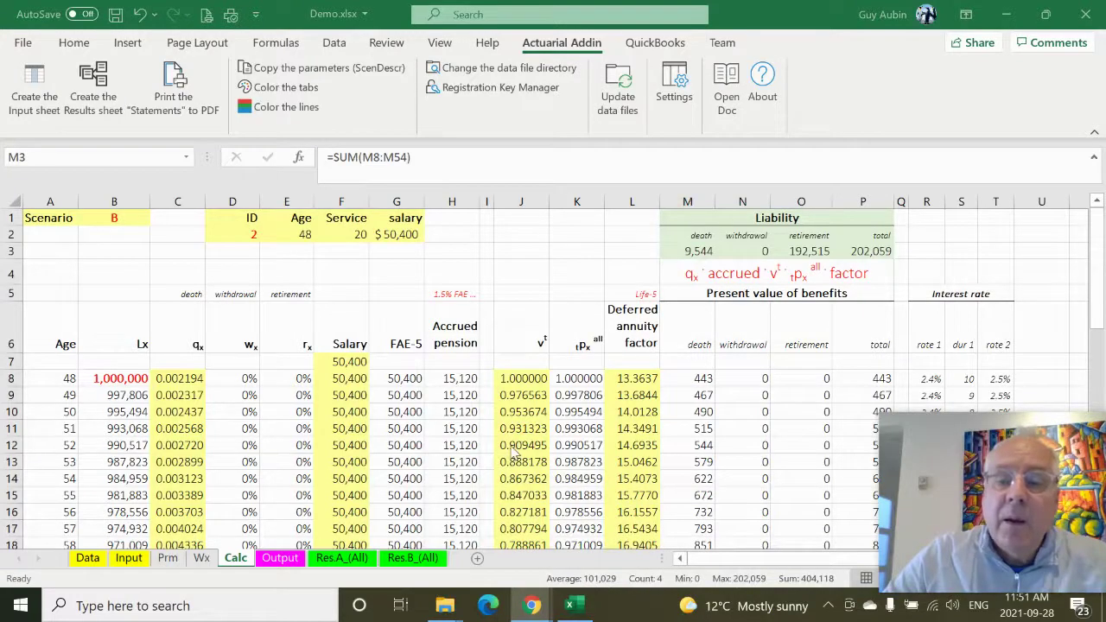
# Check the ID formula and the liability cells in row 2 (A2:E2) of the Output sheet
pyautogui.scroll(-1, 514, 451)
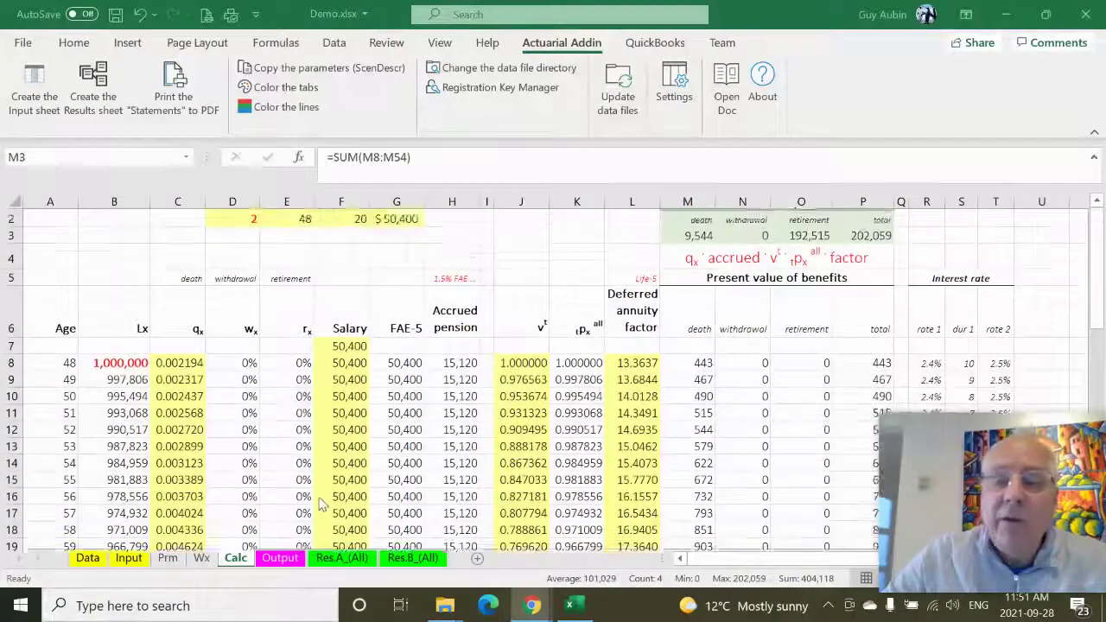
pyautogui.scroll(-2, 319, 503)
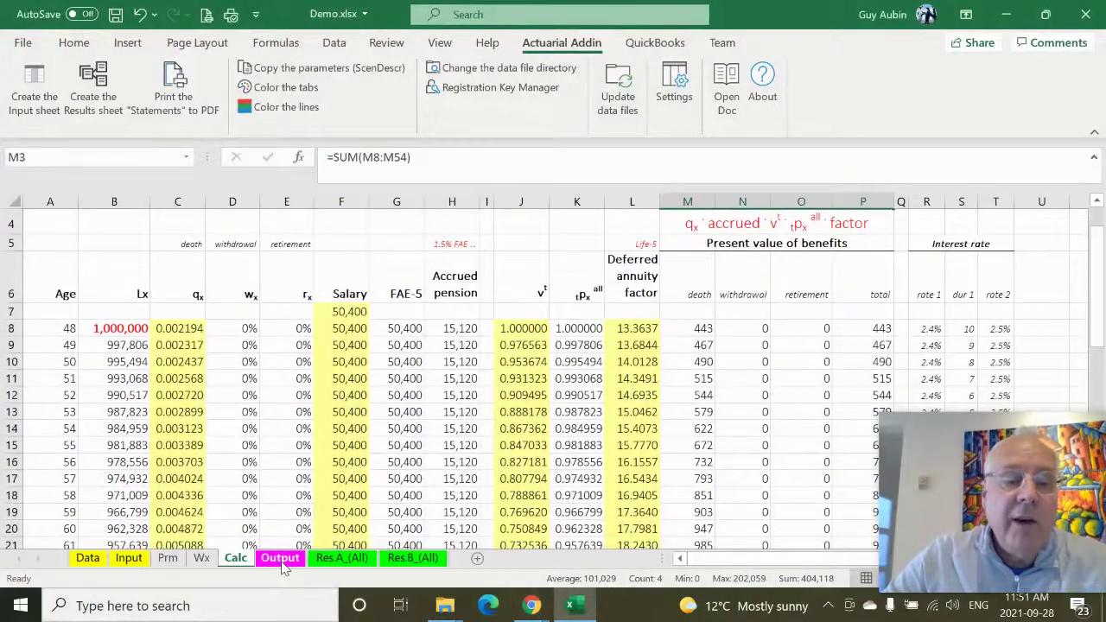
pyautogui.click(279, 558)
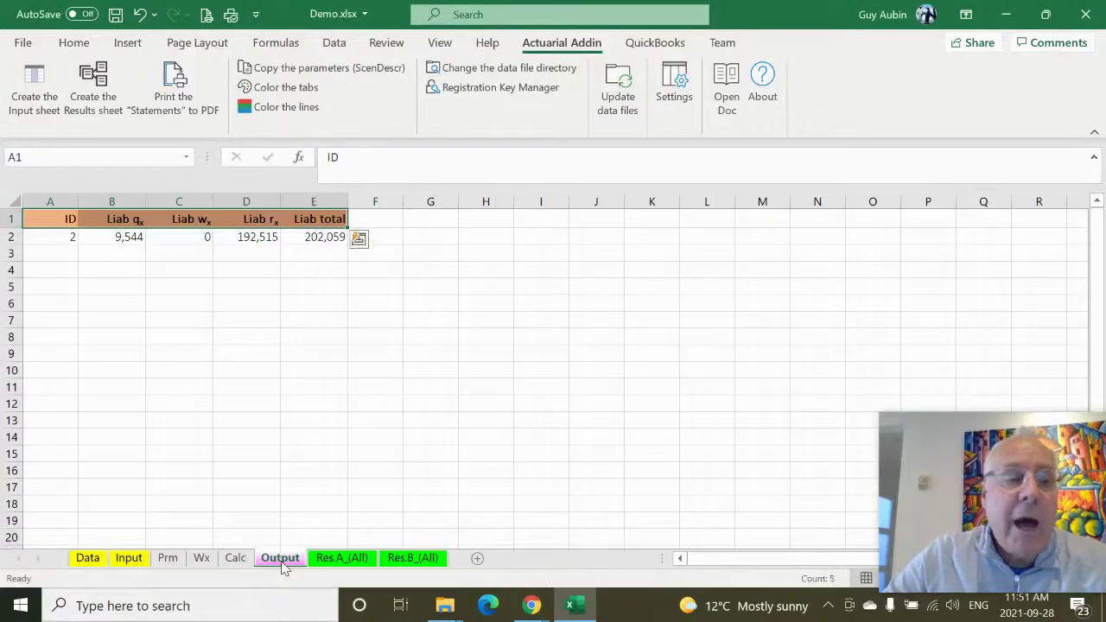
pyautogui.click(45, 239)
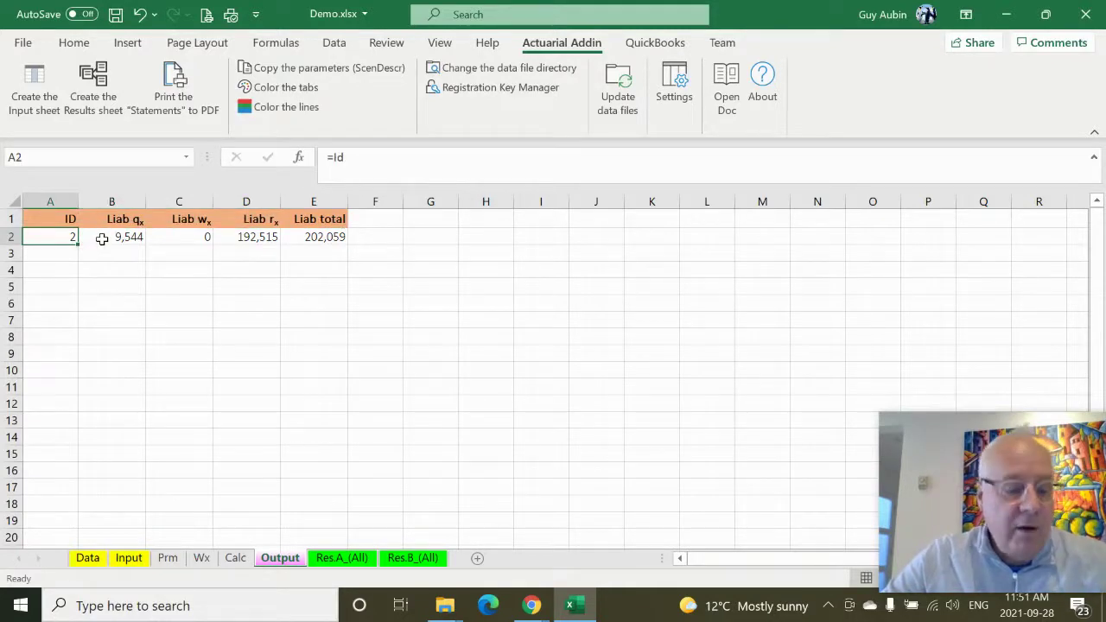
pyautogui.keyDown('shift'); pyautogui.click(310, 235); pyautogui.keyUp('shift')
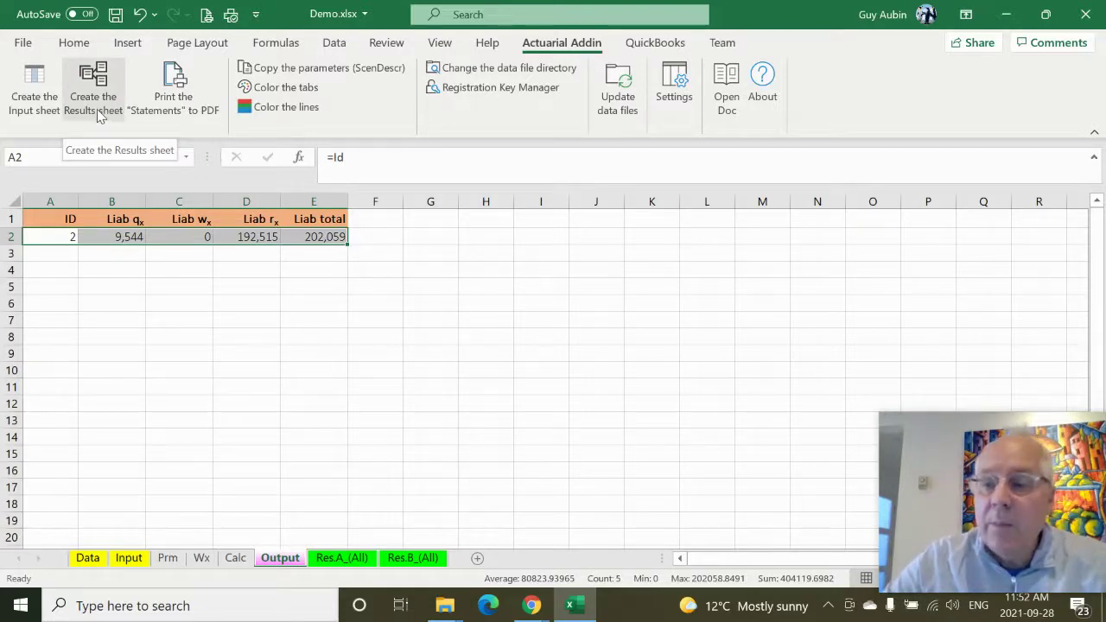
# Review the Data sheet's member records and the Res.A_(All) and Res.B_(All) results, returning to the top of the Calc sheet
pyautogui.click(88, 558)
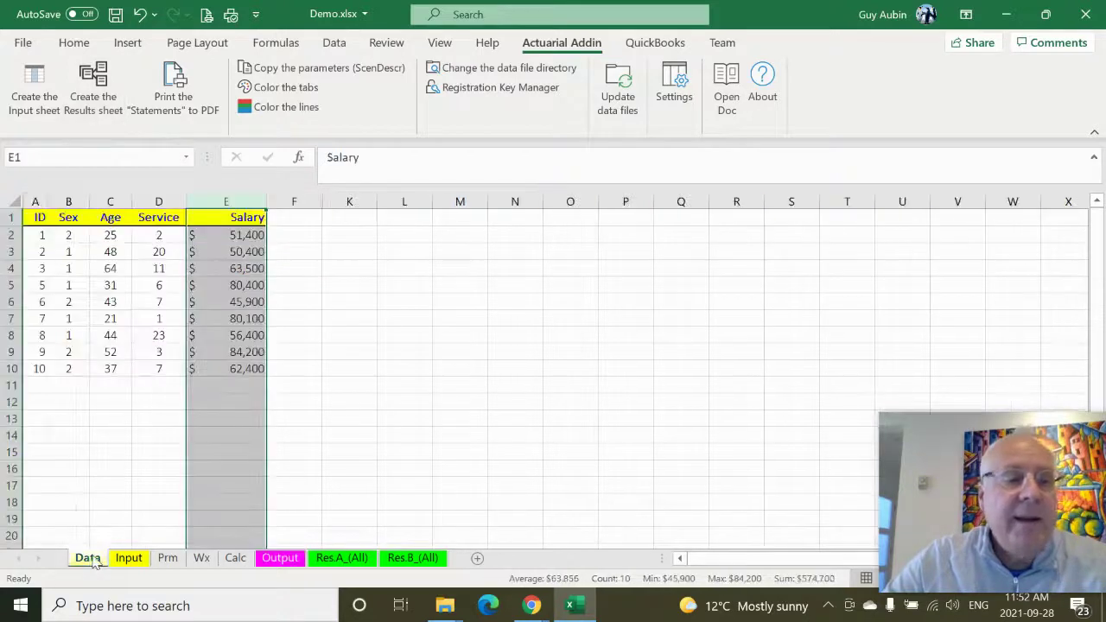
pyautogui.click(328, 561)
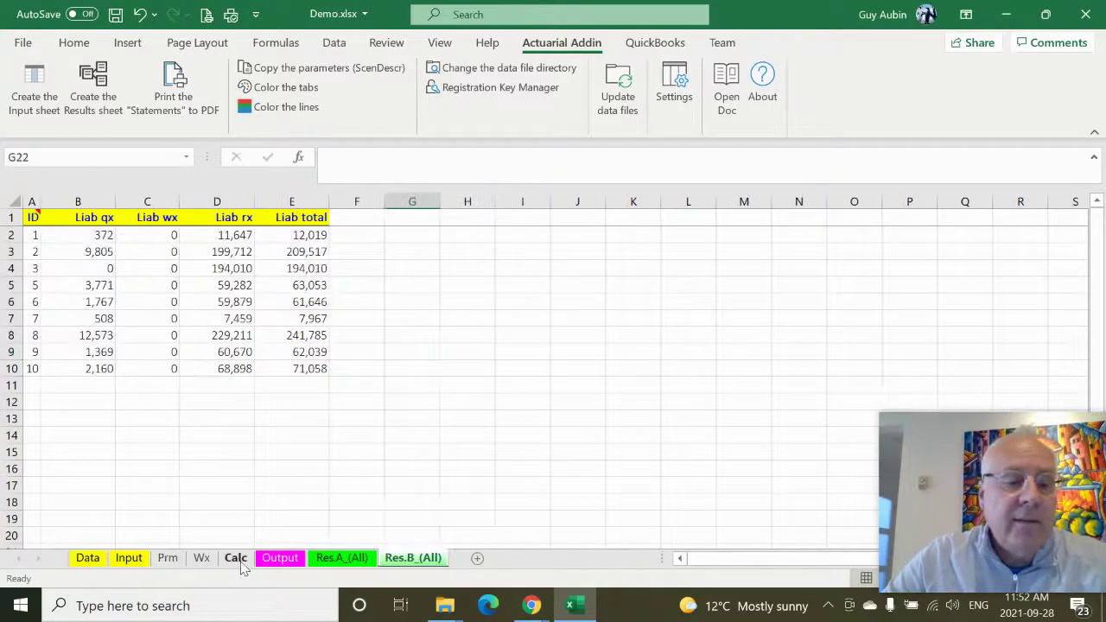
pyautogui.click(235, 558)
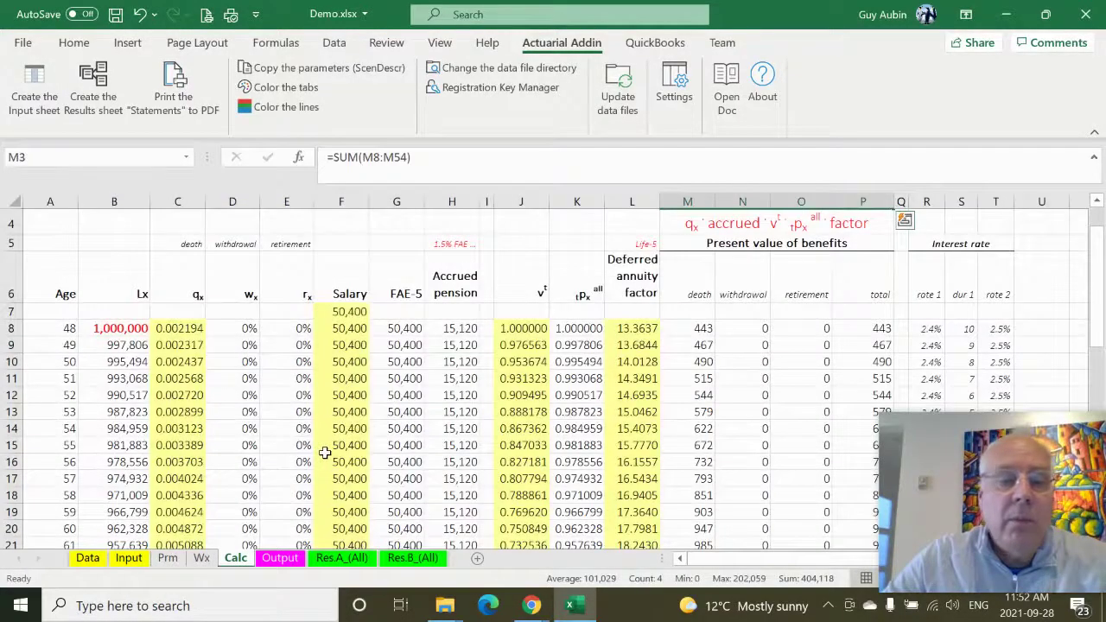
pyautogui.scroll(1, 329, 455)
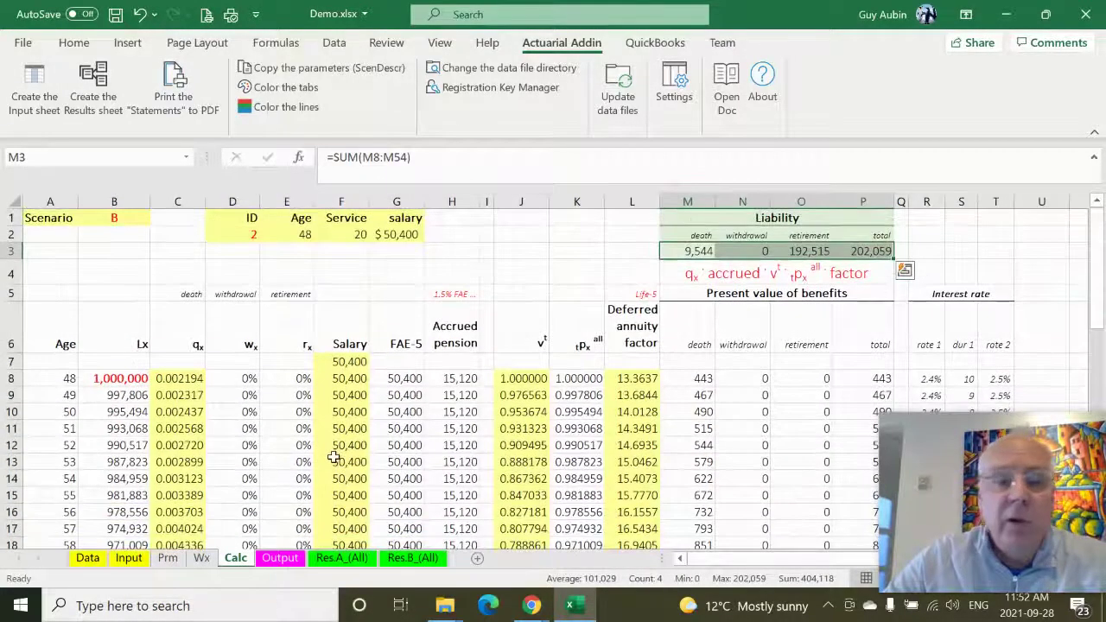